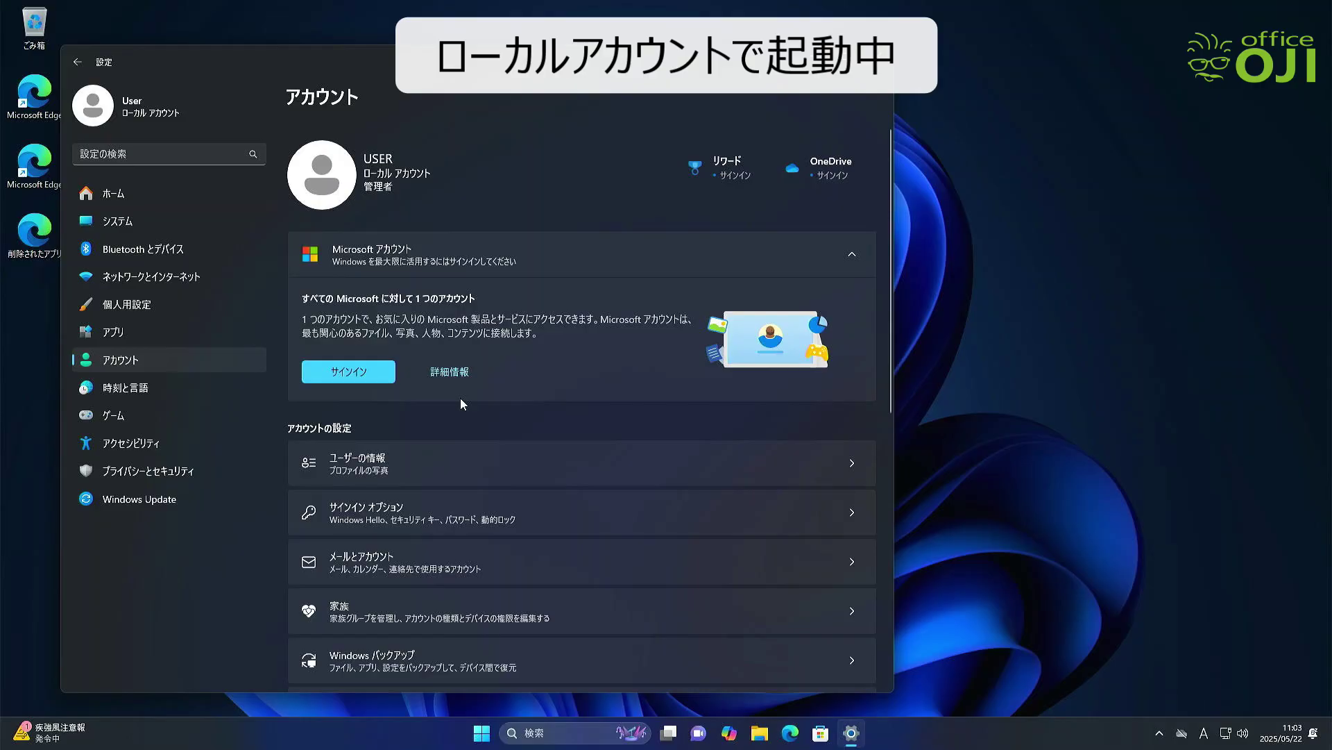
Sign User in to a Microsoft account with its e-mail, its password and the current Windows password
{"action": "left_click", "coordinate": [342, 377]}
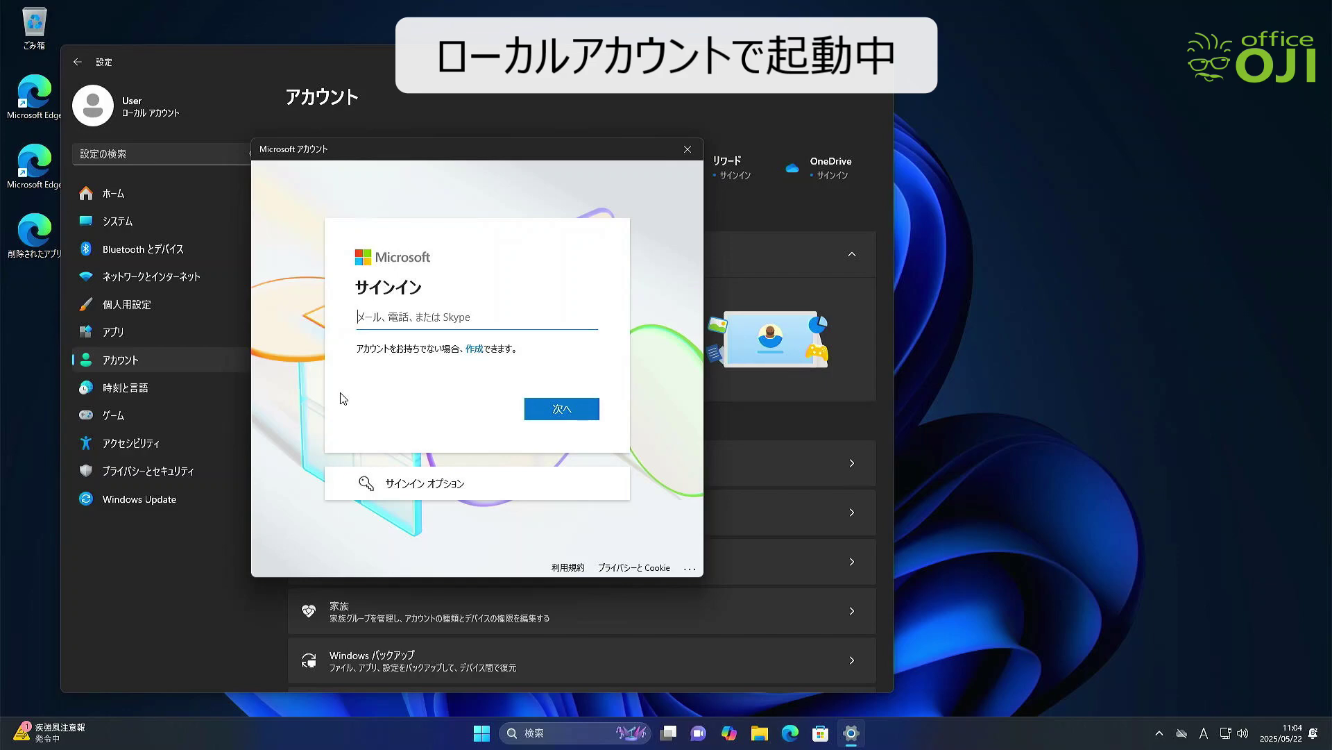
{"action": "key", "text": "ctrl+v"}
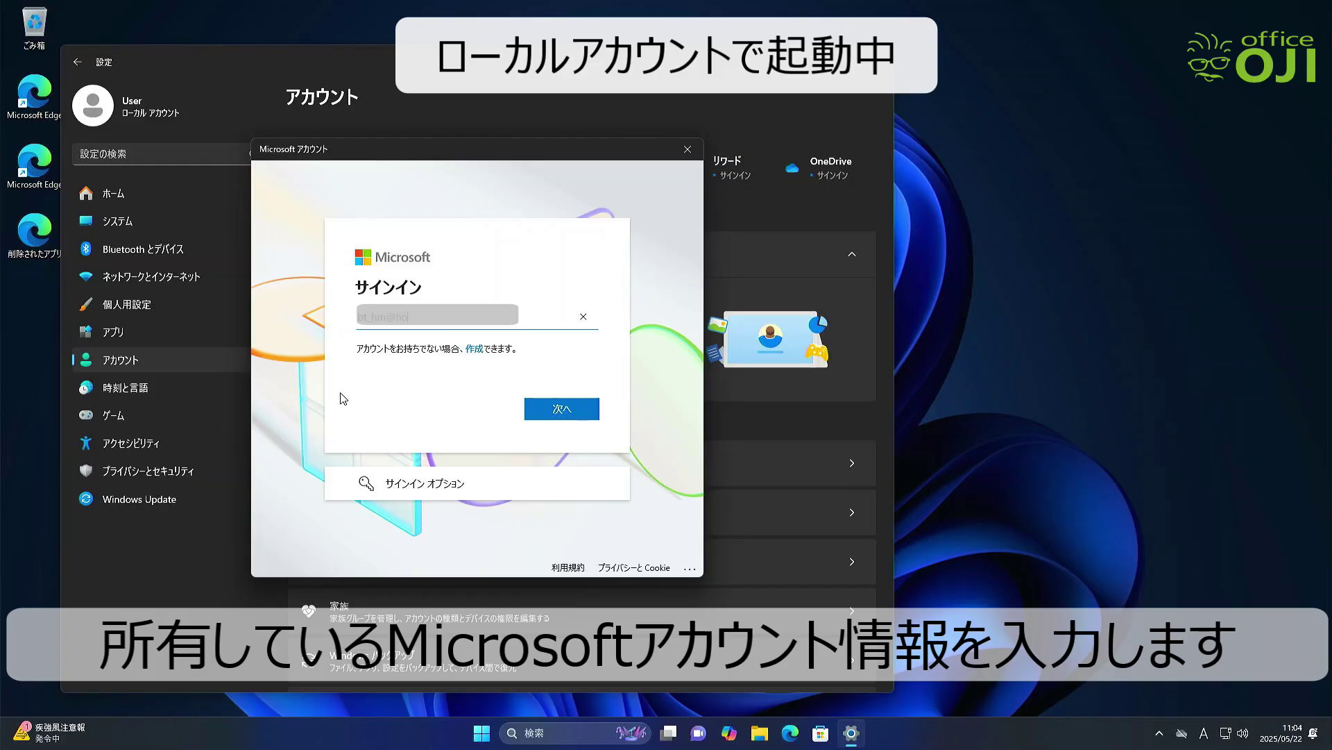
{"action": "type", "text": ".com"}
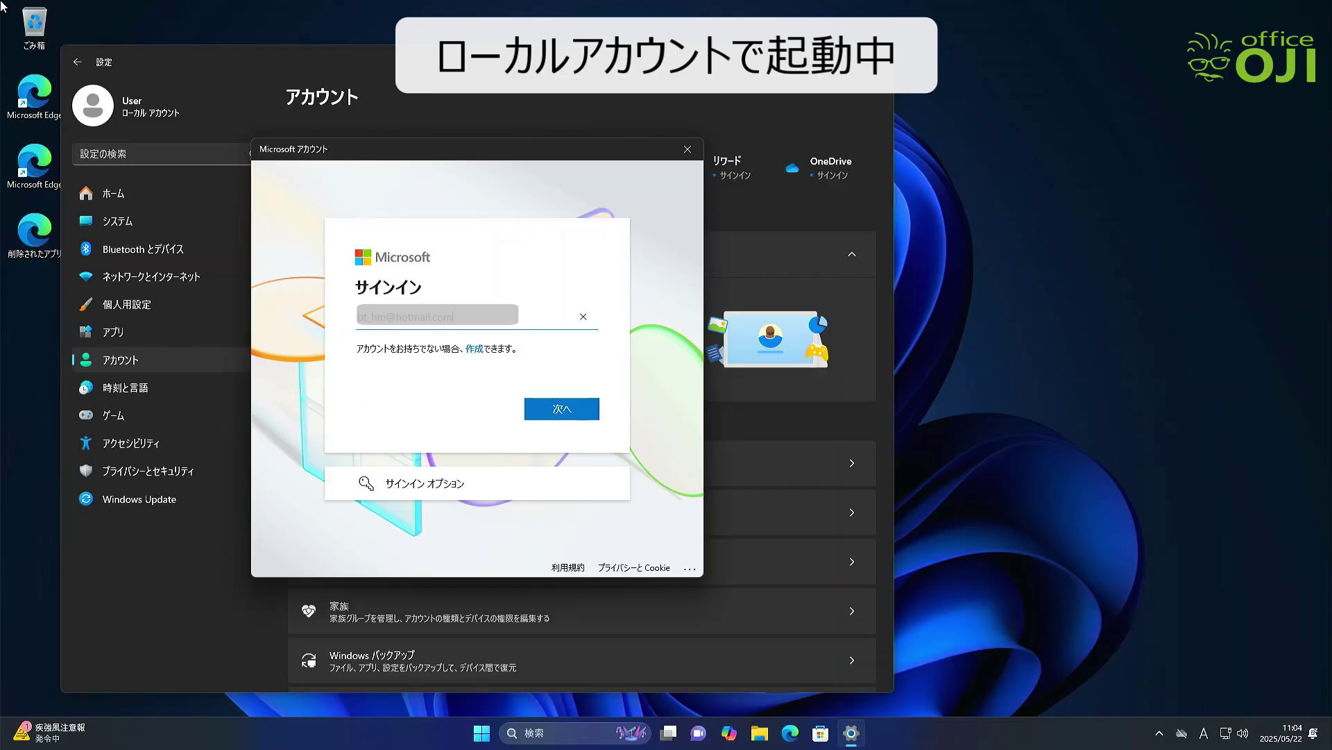
{"action": "left_click", "coordinate": [560, 415]}
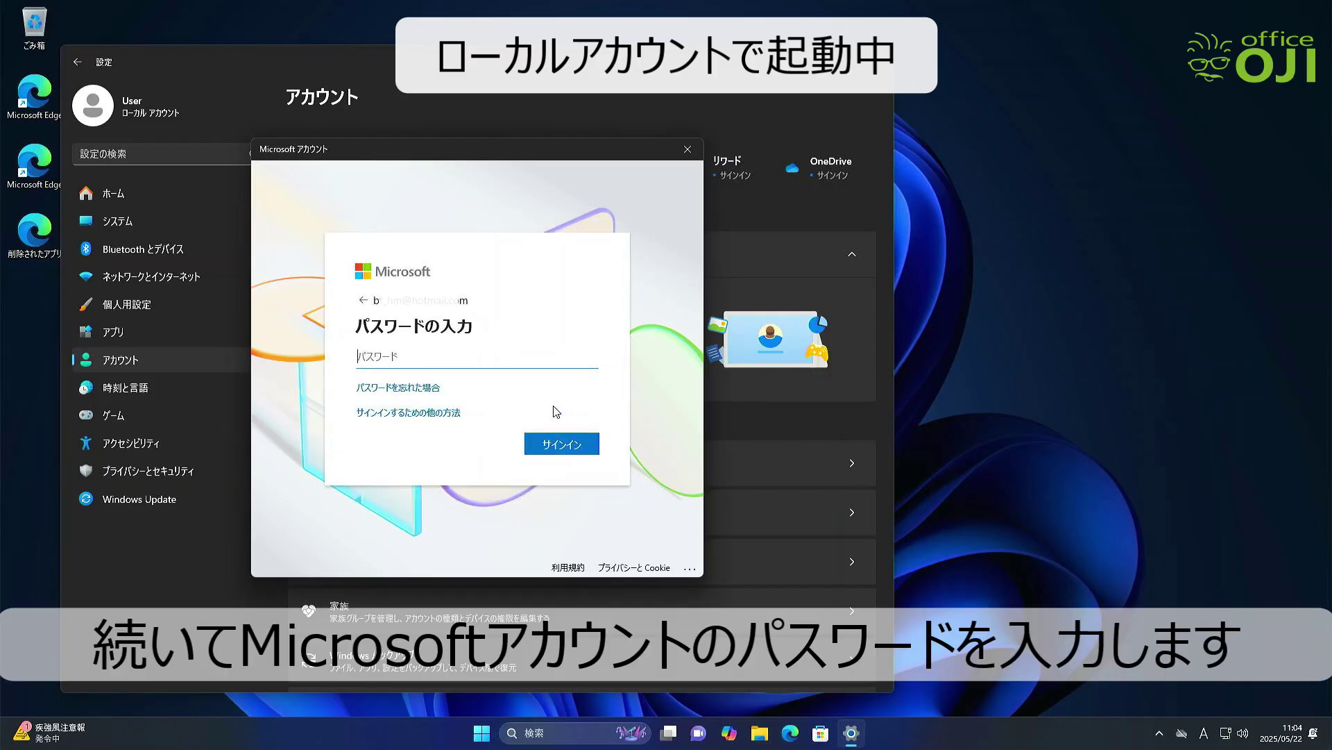
{"action": "type", "text": "••••••••"}
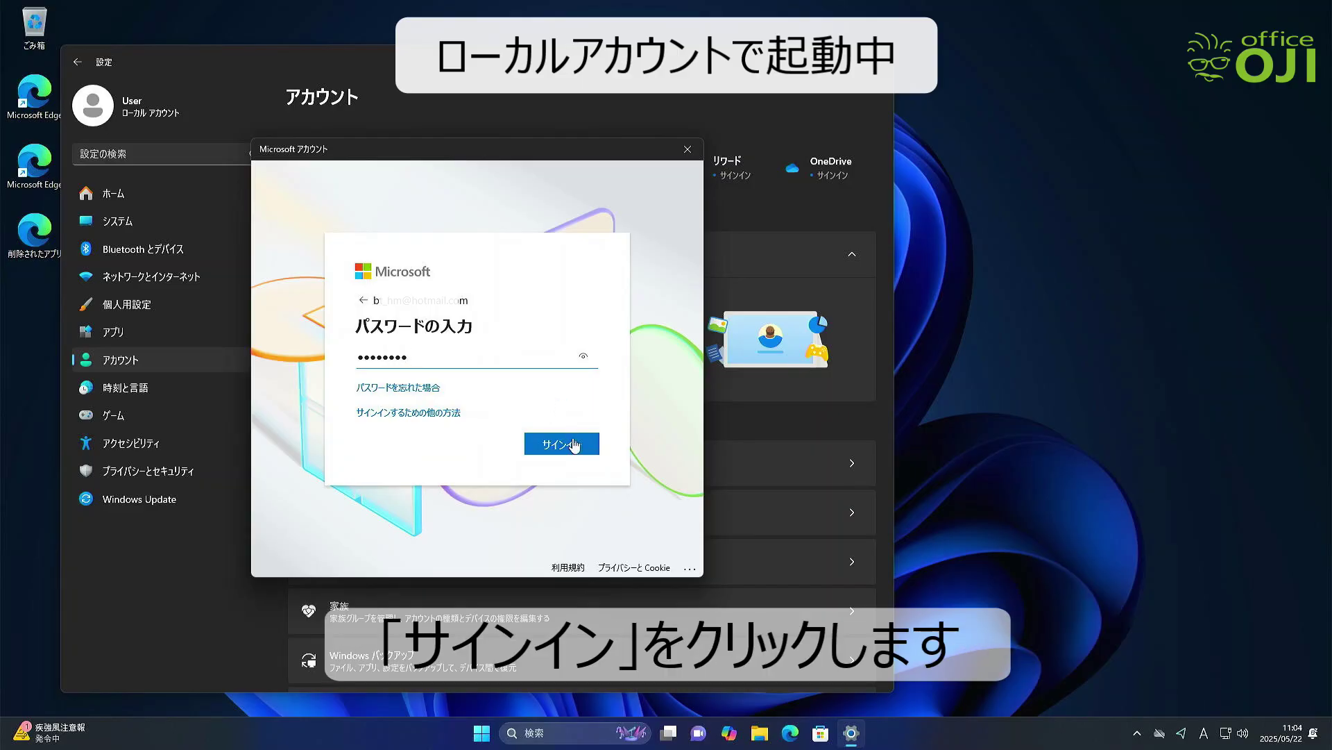
{"action": "left_click", "coordinate": [574, 445]}
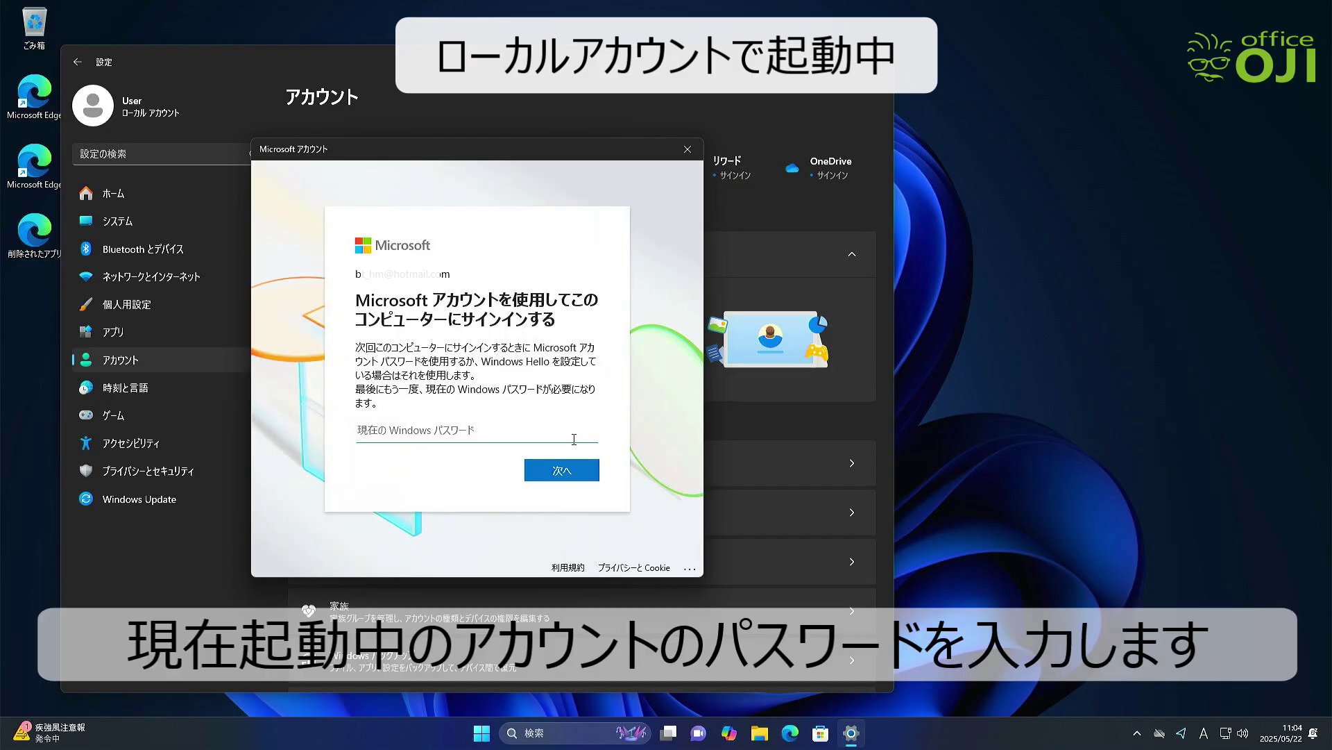
{"action": "left_click", "coordinate": [542, 477]}
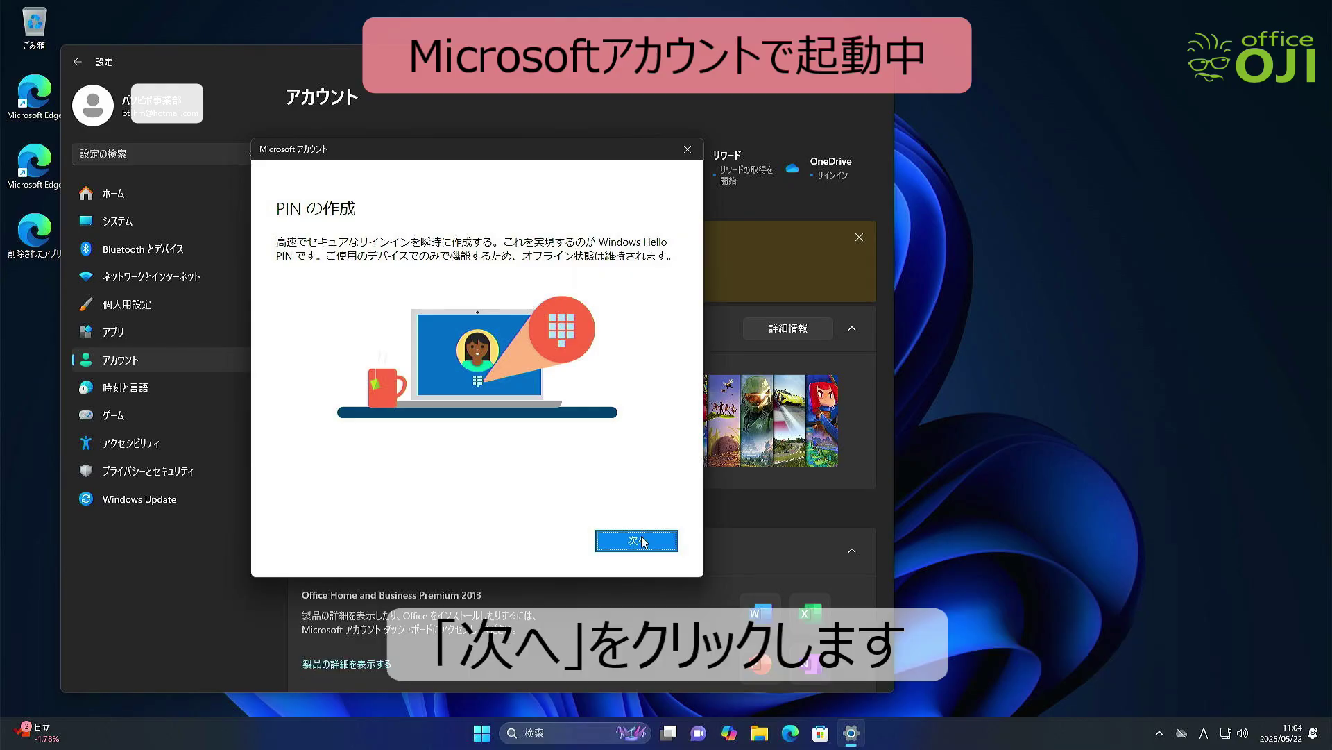
Create and confirm a new four-digit Windows Hello PIN in Windows Security
{"action": "left_click", "coordinate": [637, 541]}
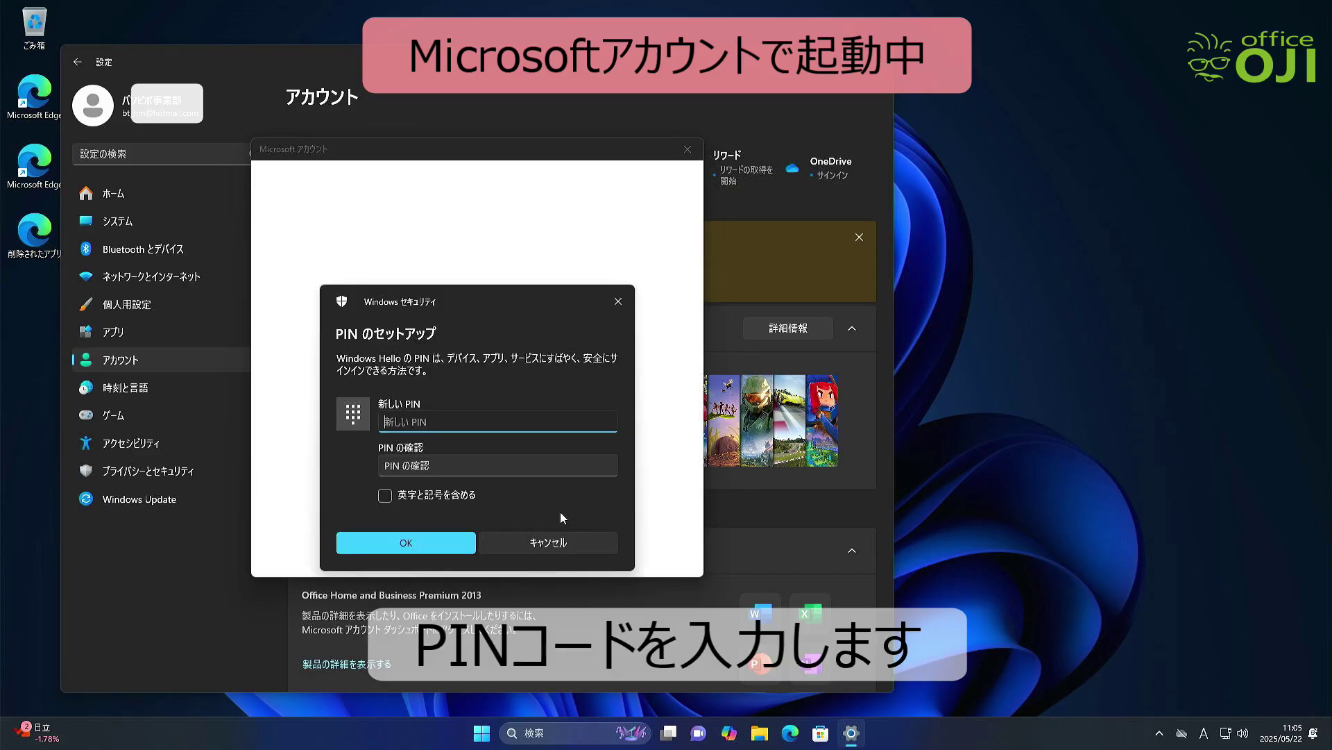
{"action": "type", "text": "1234"}
{"action": "key", "text": "Tab"}
{"action": "type", "text": "1234"}
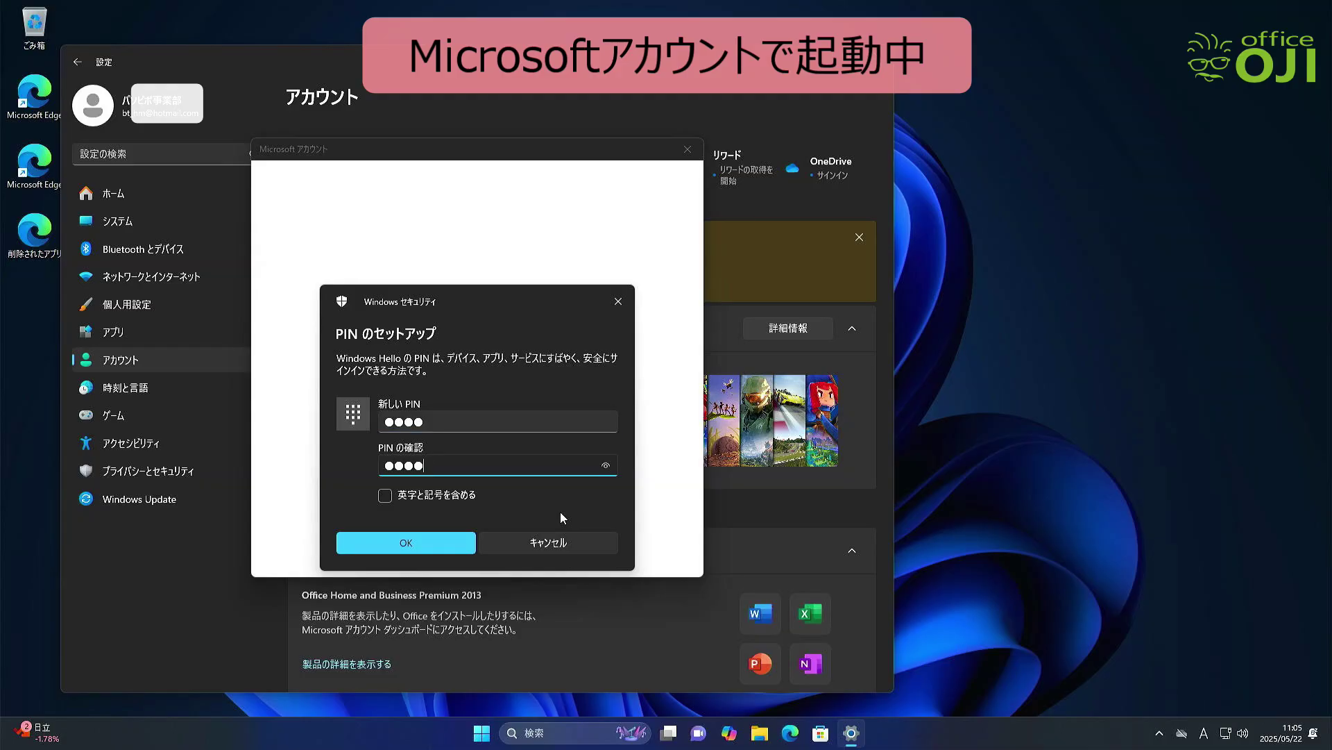
{"action": "left_click", "coordinate": [457, 545]}
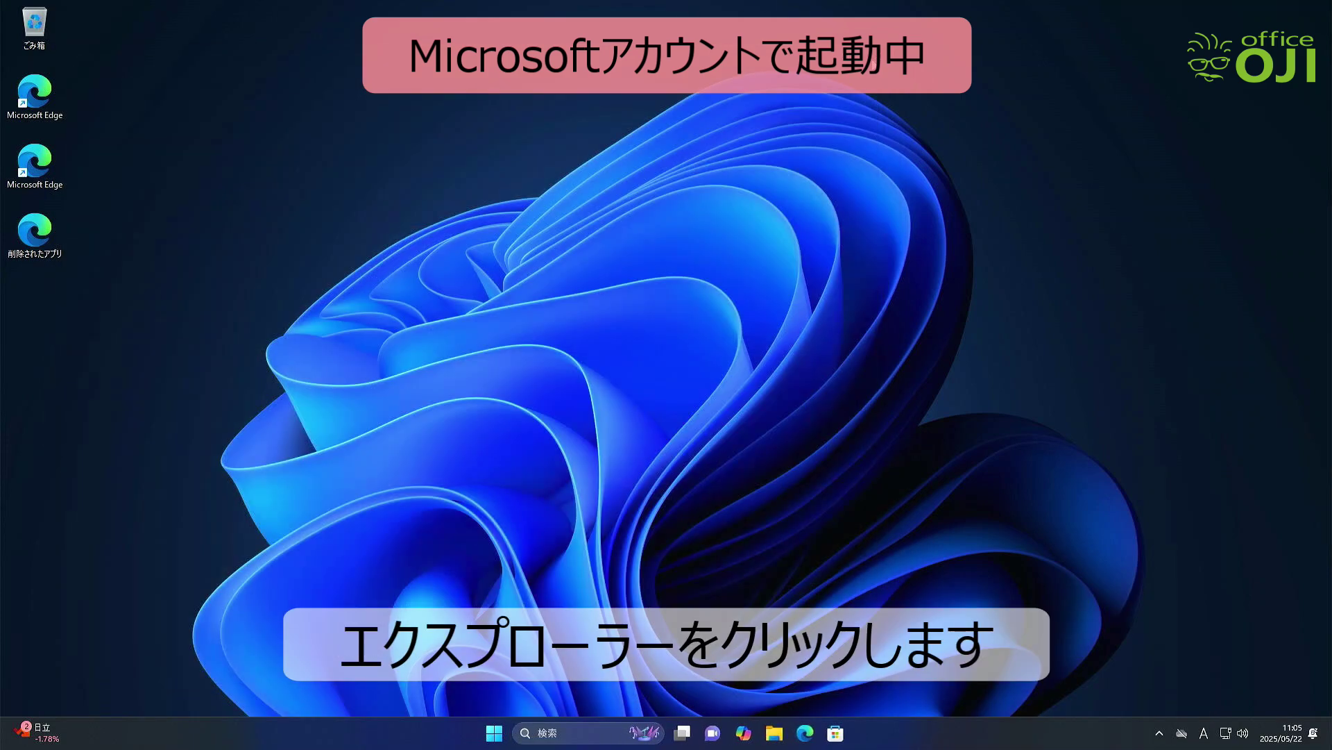
Browse Windows (C:) > ユーザー in File Explorer and select the User profile folder
{"action": "left_click", "coordinate": [772, 734]}
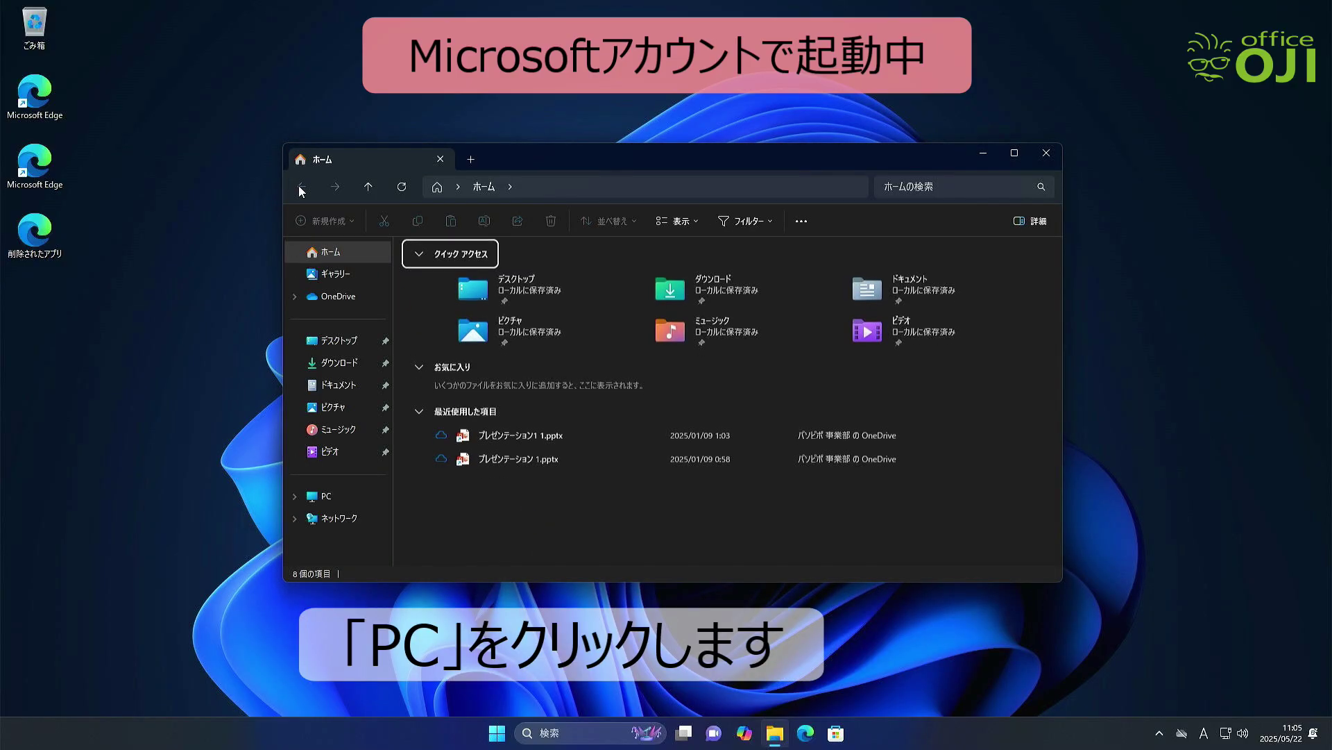
{"action": "left_click", "coordinate": [325, 497]}
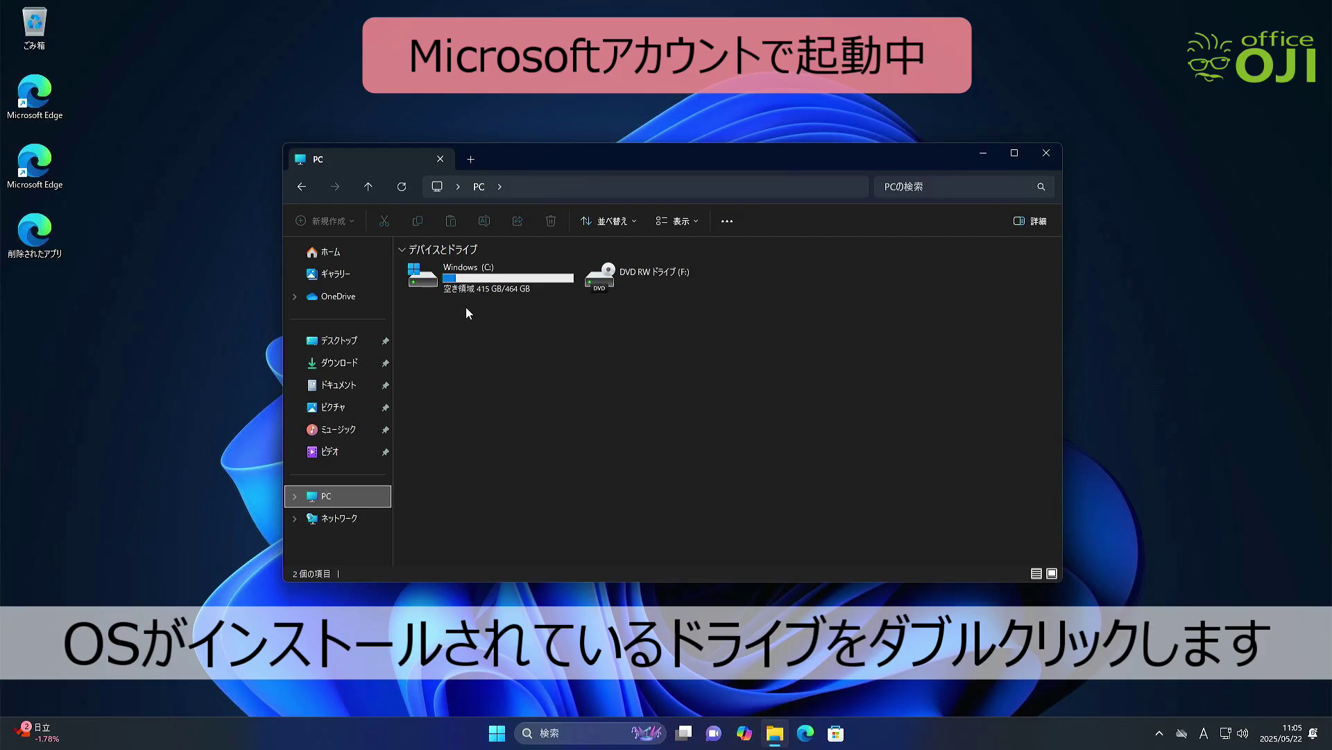
{"action": "double_click", "coordinate": [439, 283]}
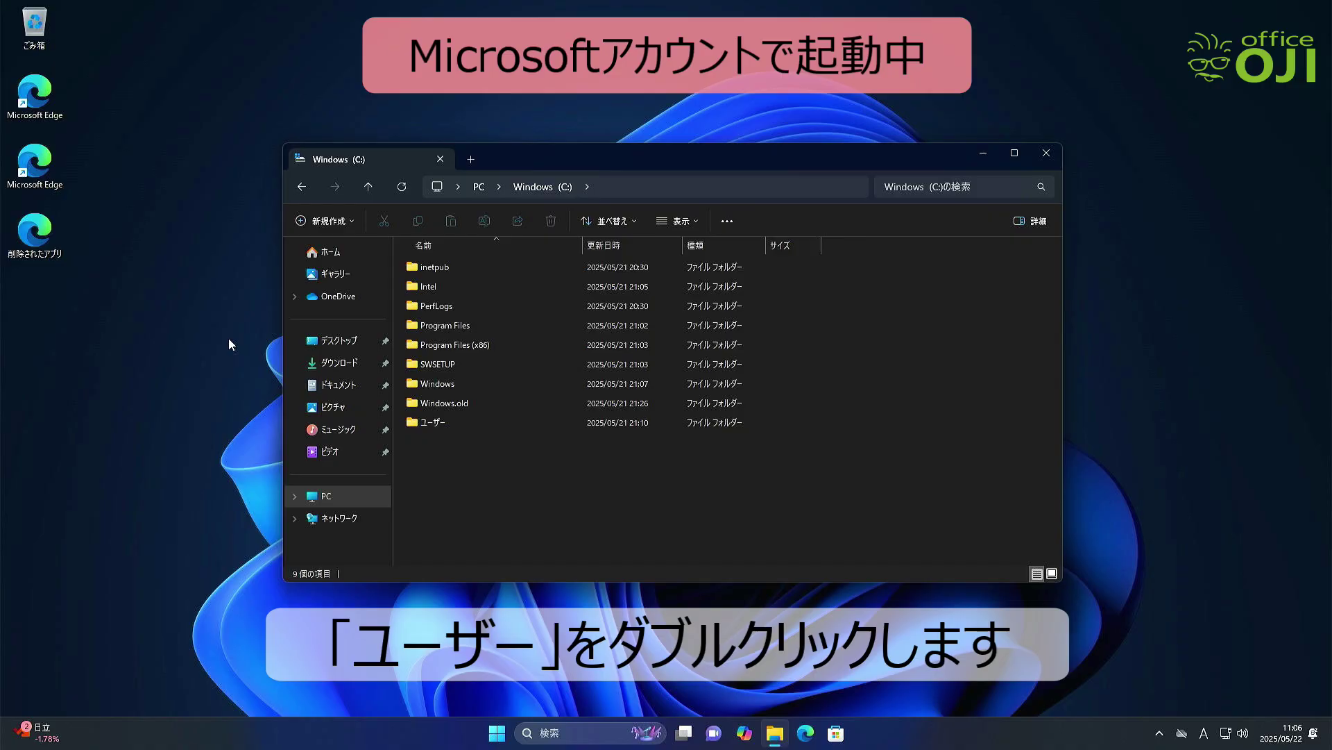
{"action": "left_click", "coordinate": [421, 423]}
{"action": "double_click", "coordinate": [422, 423]}
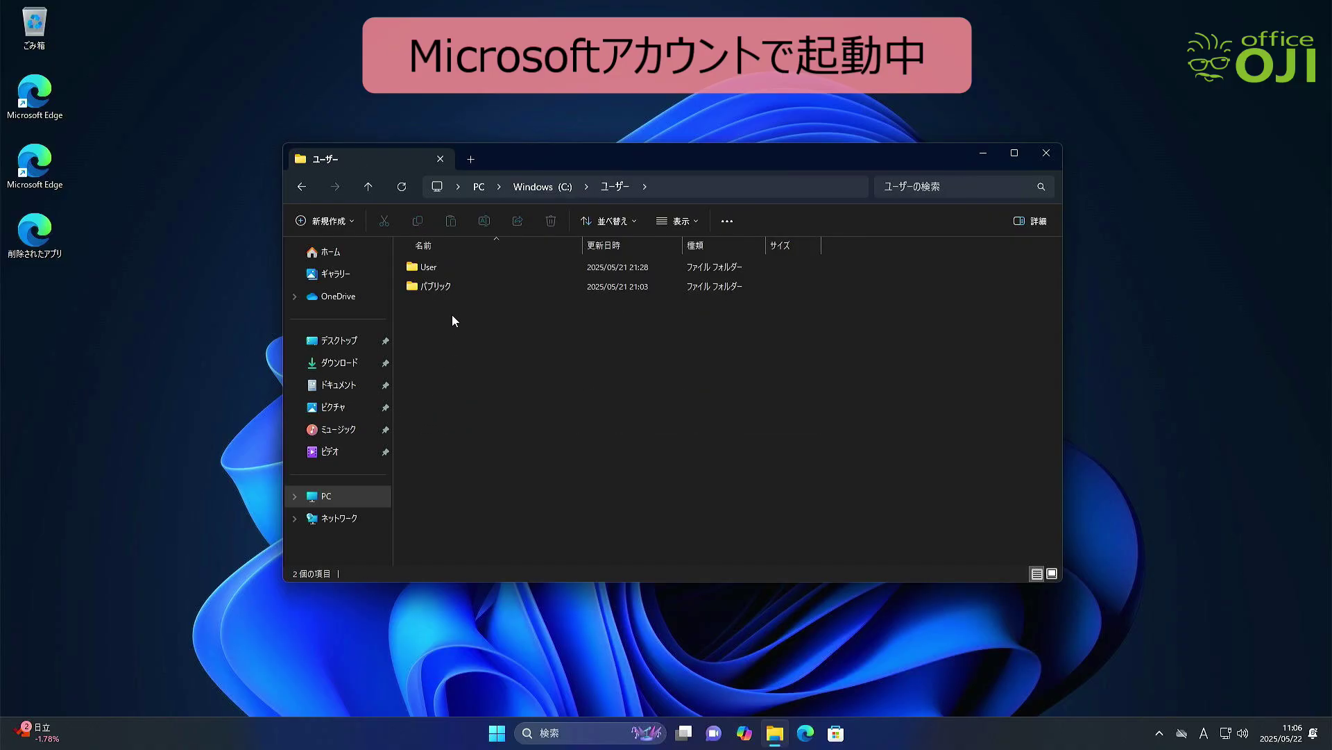
{"action": "left_click", "coordinate": [439, 268]}
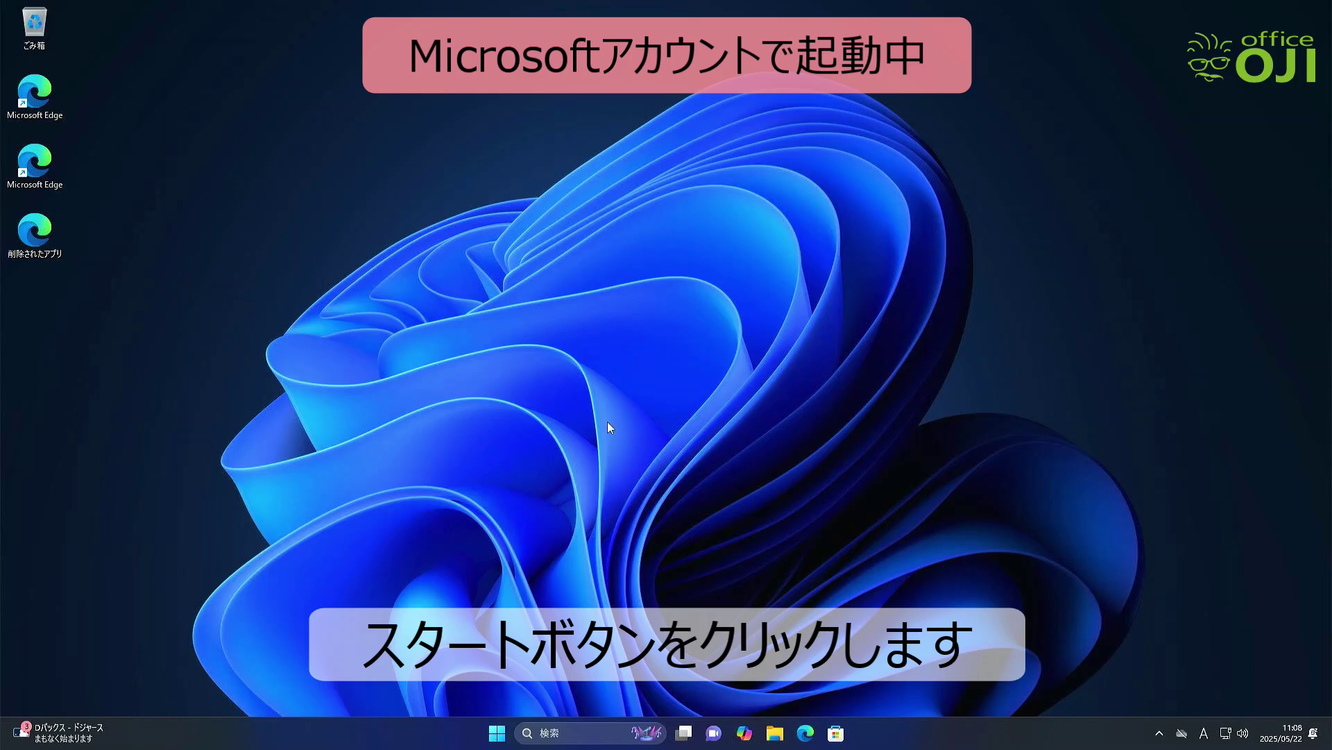
Launch Settings from Start and go to Accounts > ユーザーの情報
{"action": "left_click", "coordinate": [498, 737]}
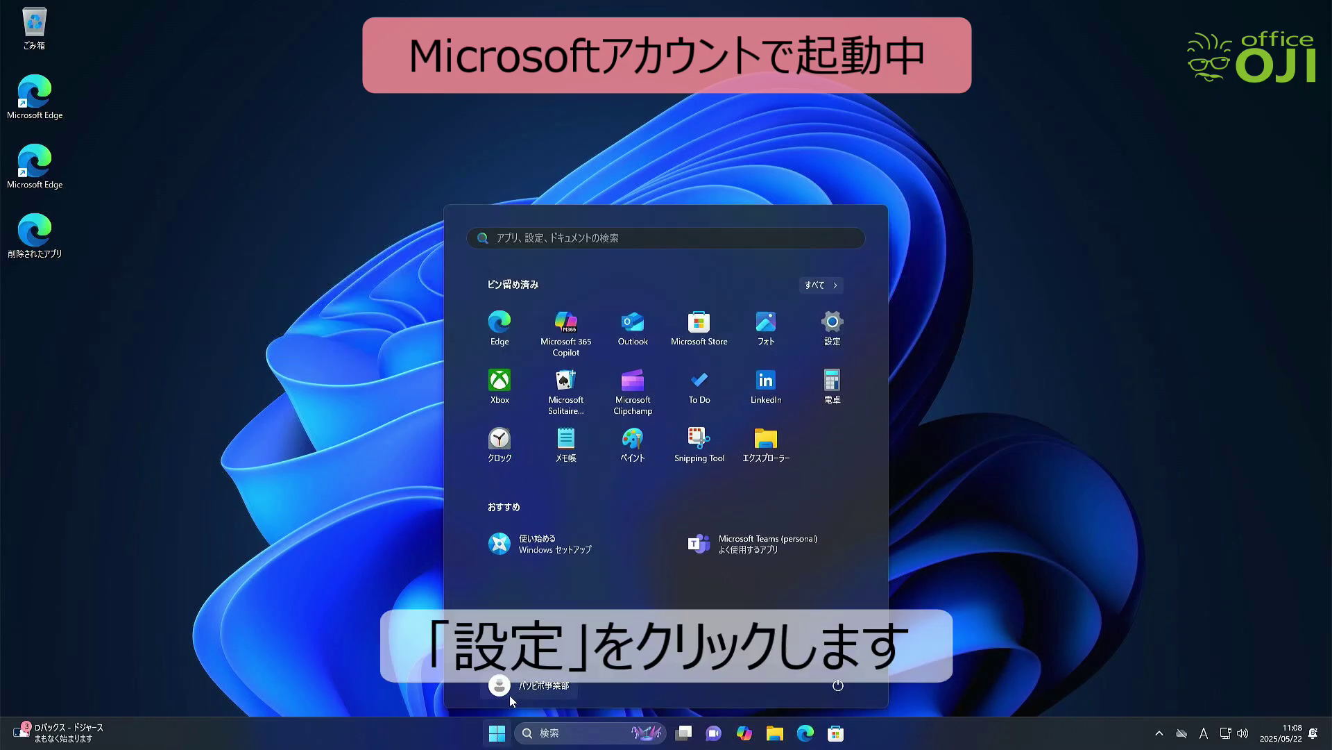
{"action": "left_click", "coordinate": [833, 326]}
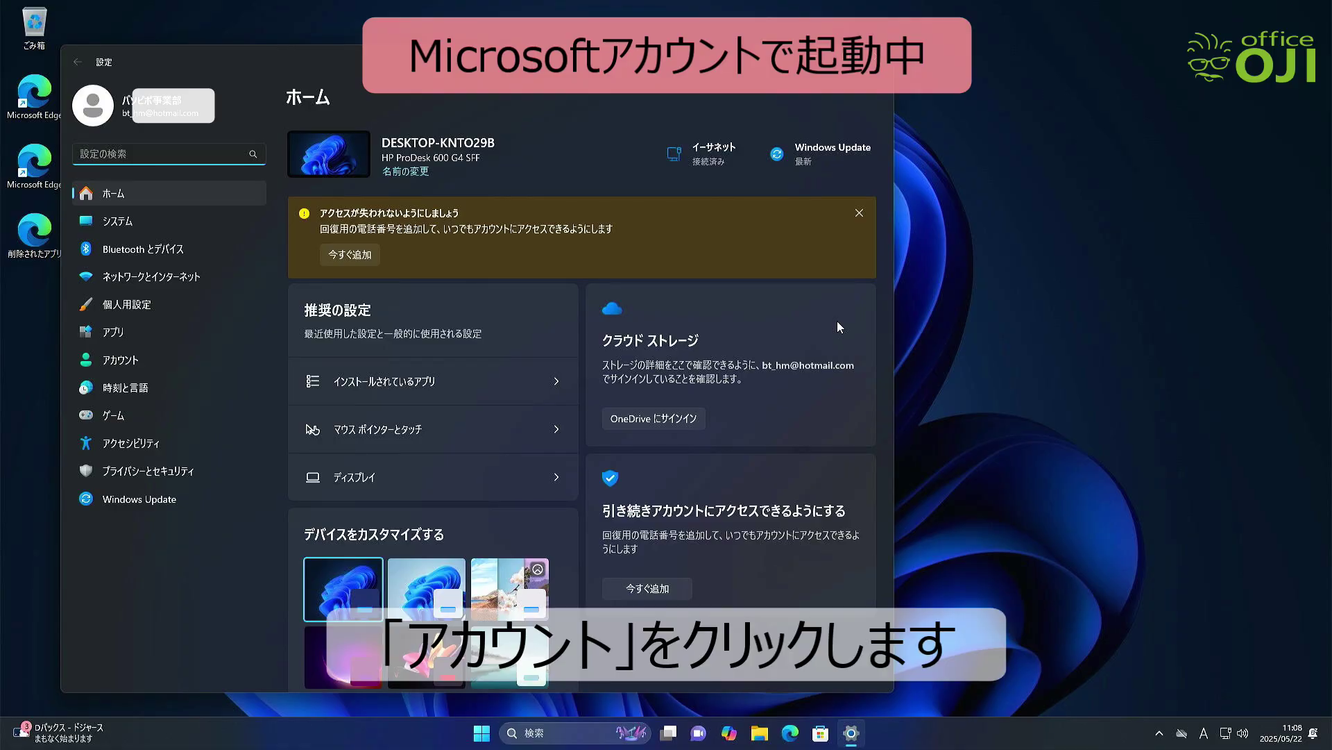
{"action": "left_click", "coordinate": [165, 360]}
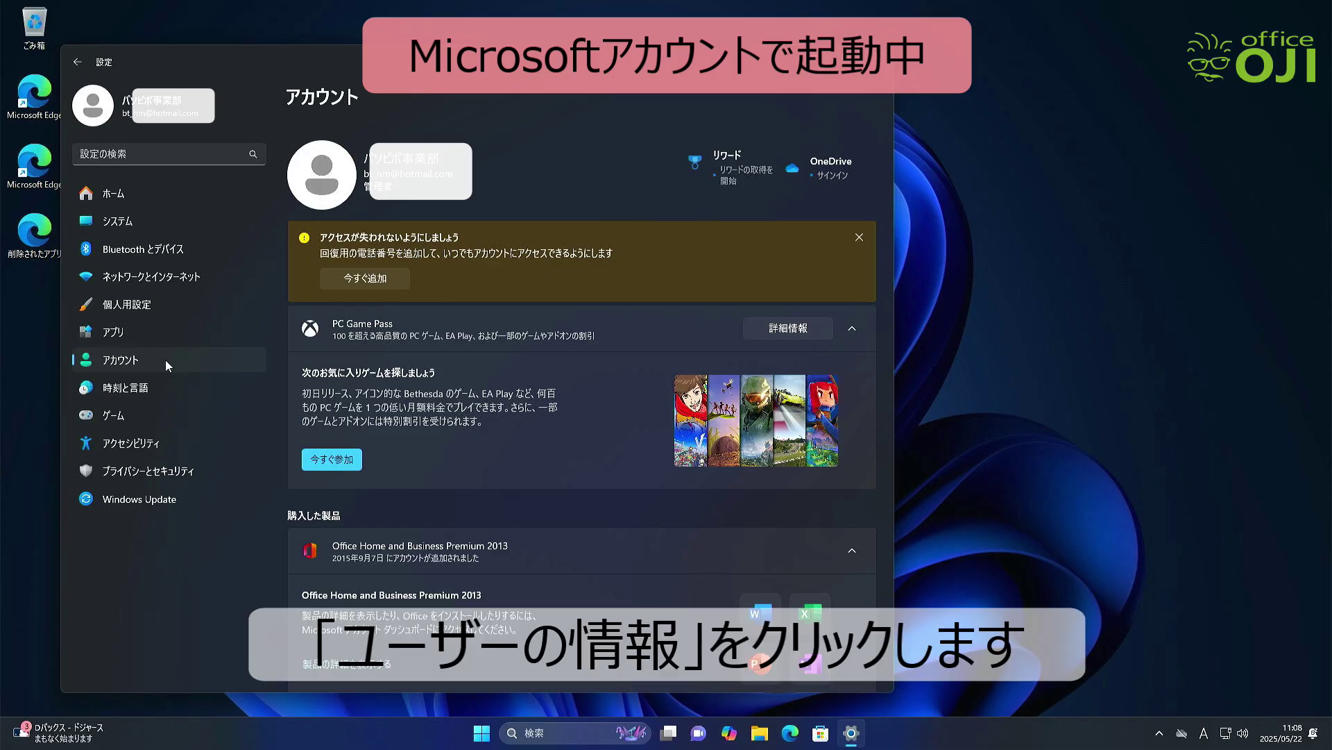
{"action": "scroll", "coordinate": [655, 351], "scroll_direction": "down", "scroll_amount": 4}
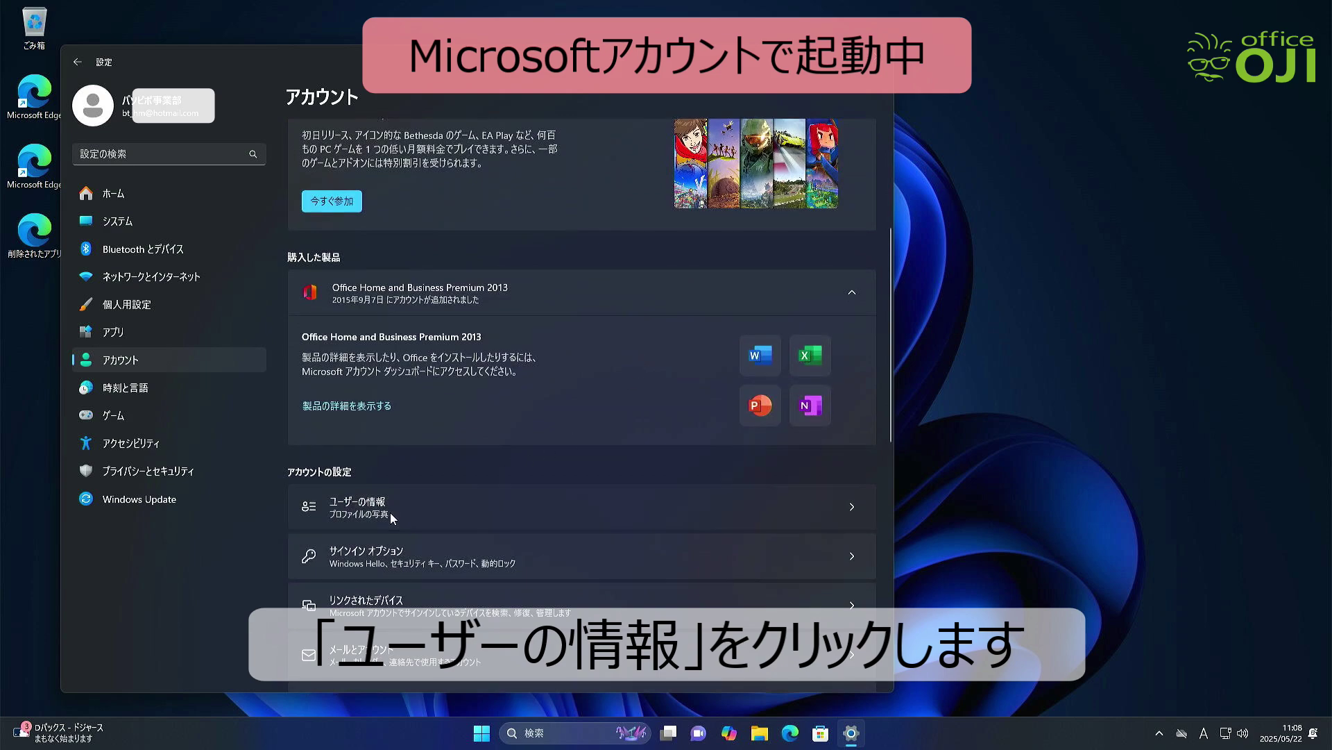
{"action": "left_click", "coordinate": [390, 513]}
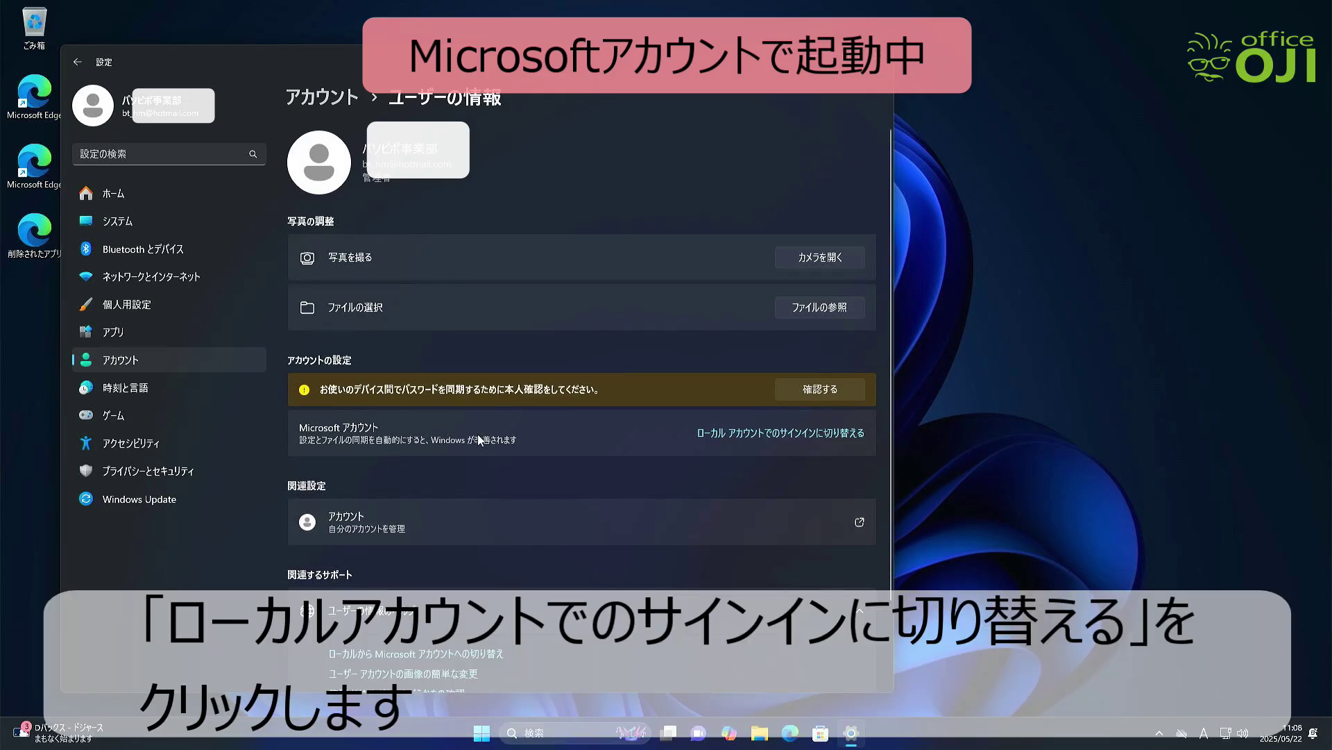
Verify the account password, keep the local user name User, then sign out to finish
{"action": "left_click", "coordinate": [726, 435]}
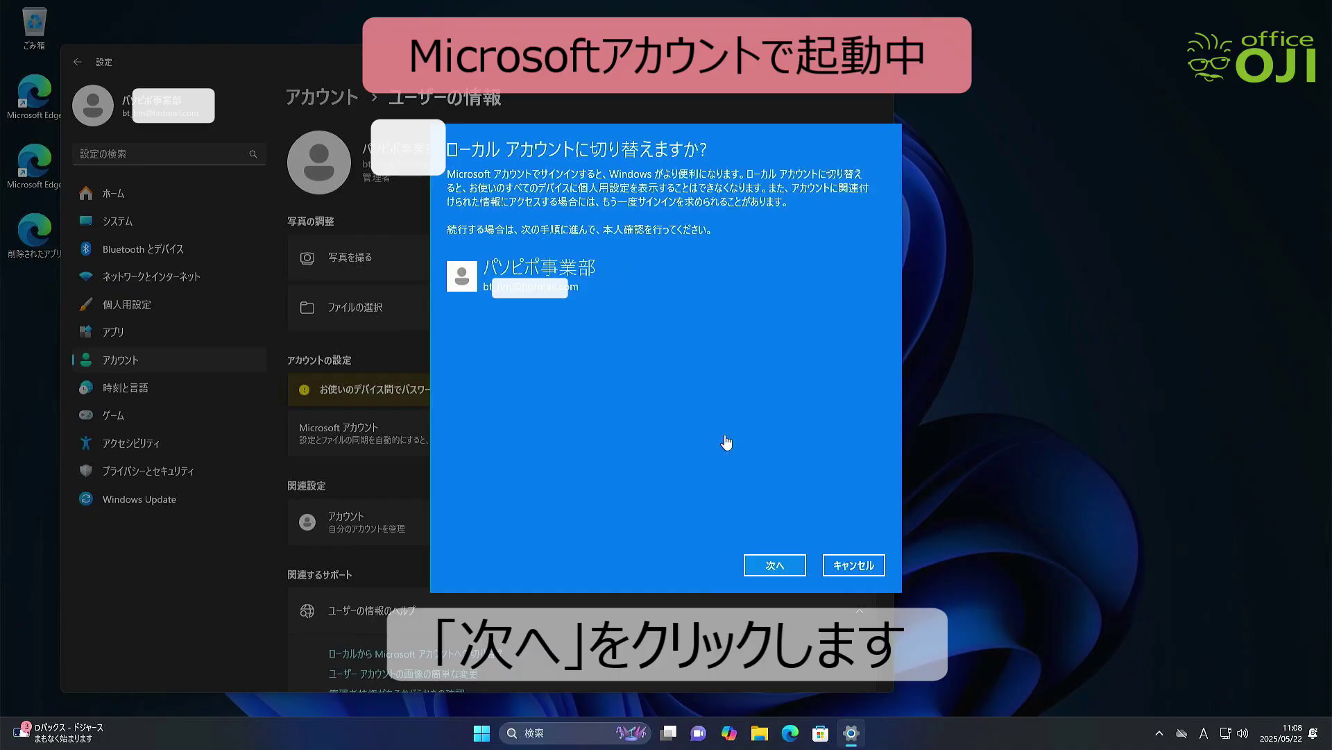
{"action": "left_click", "coordinate": [769, 566]}
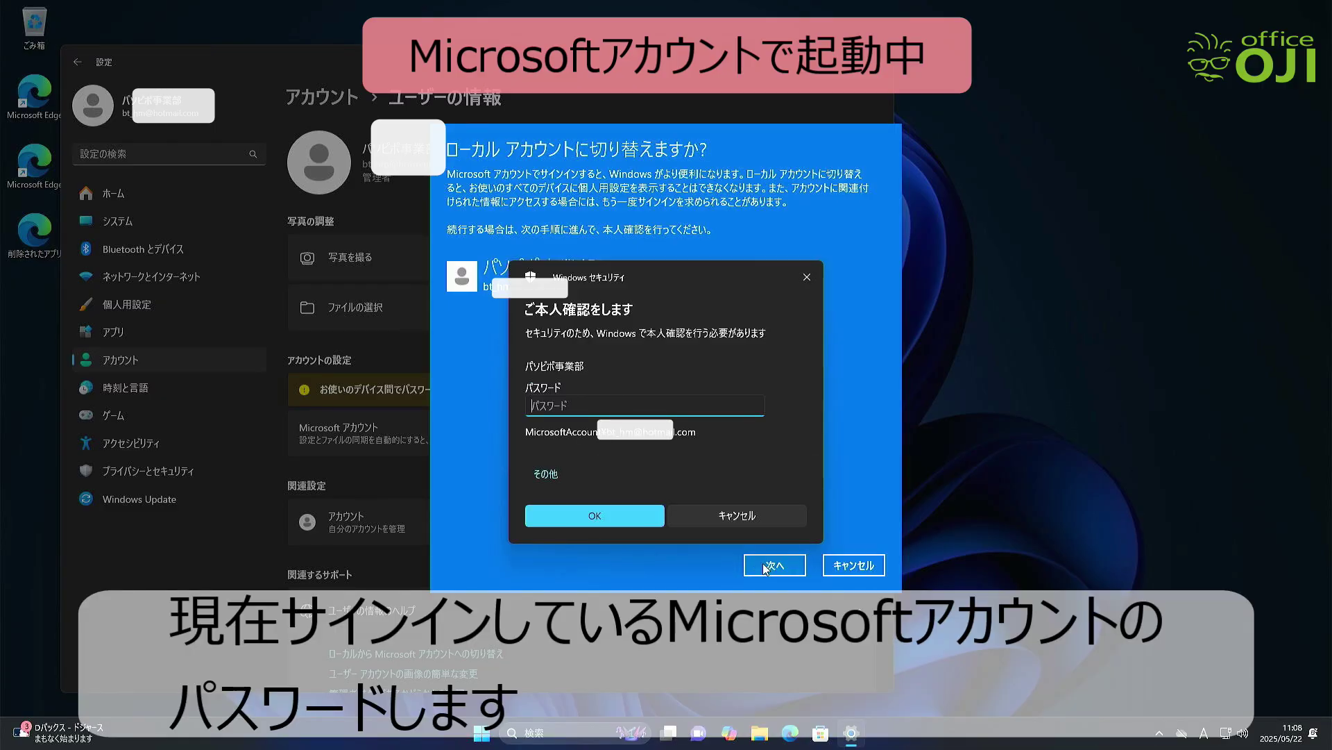
{"action": "type", "text": "●●●●●●●●"}
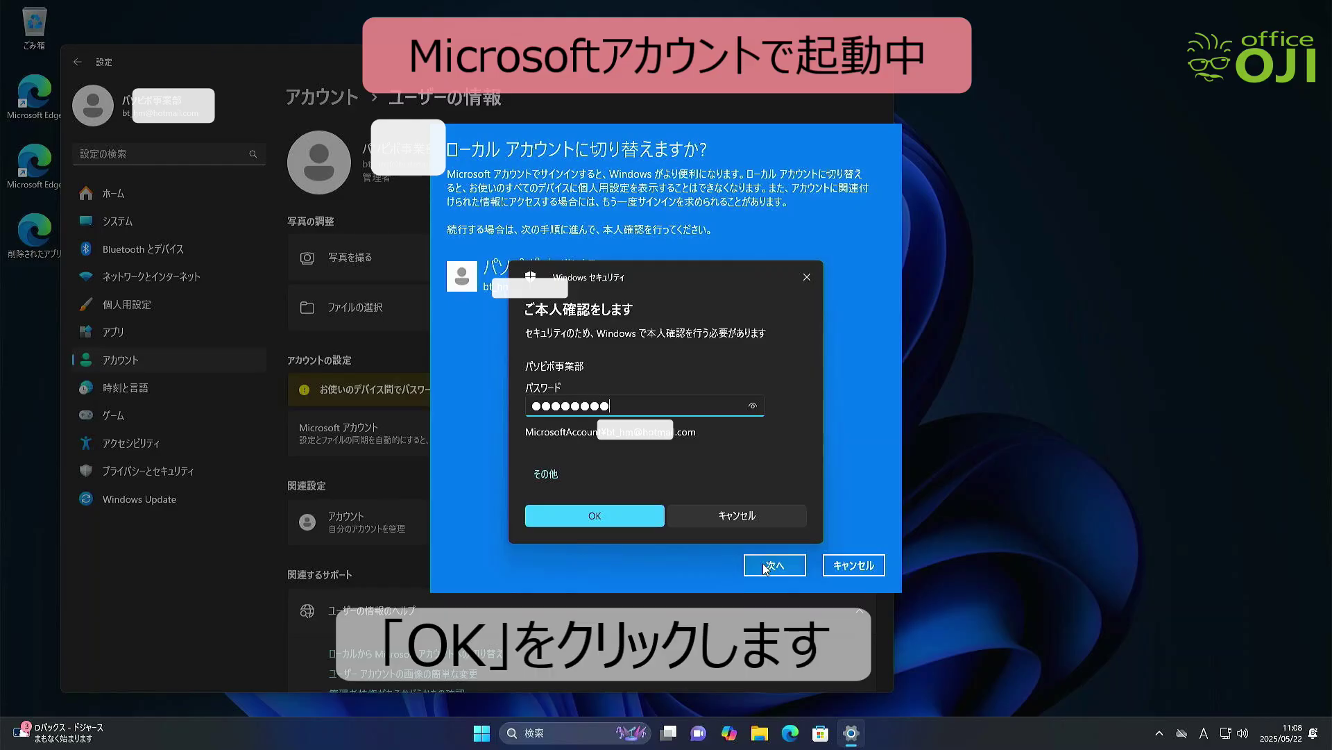
{"action": "left_click", "coordinate": [647, 518]}
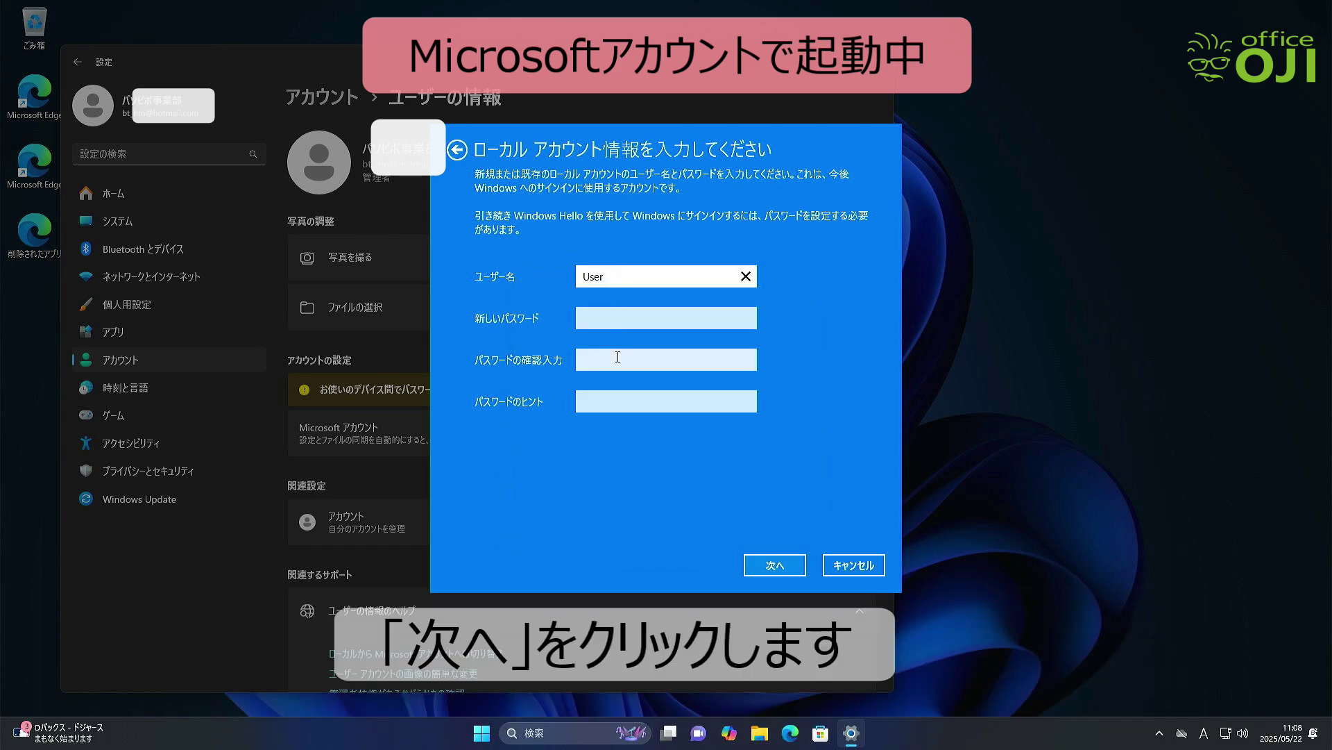
{"action": "left_click", "coordinate": [768, 567]}
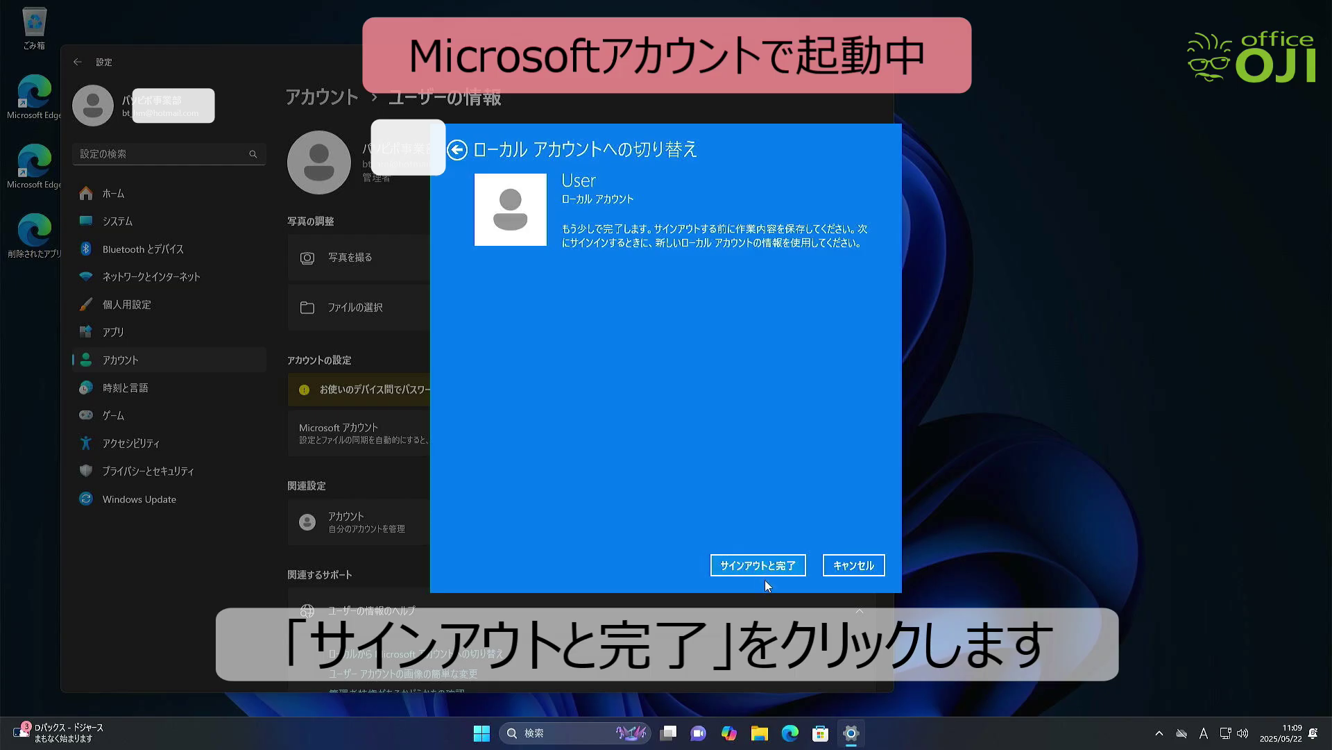
{"action": "left_click", "coordinate": [756, 565]}
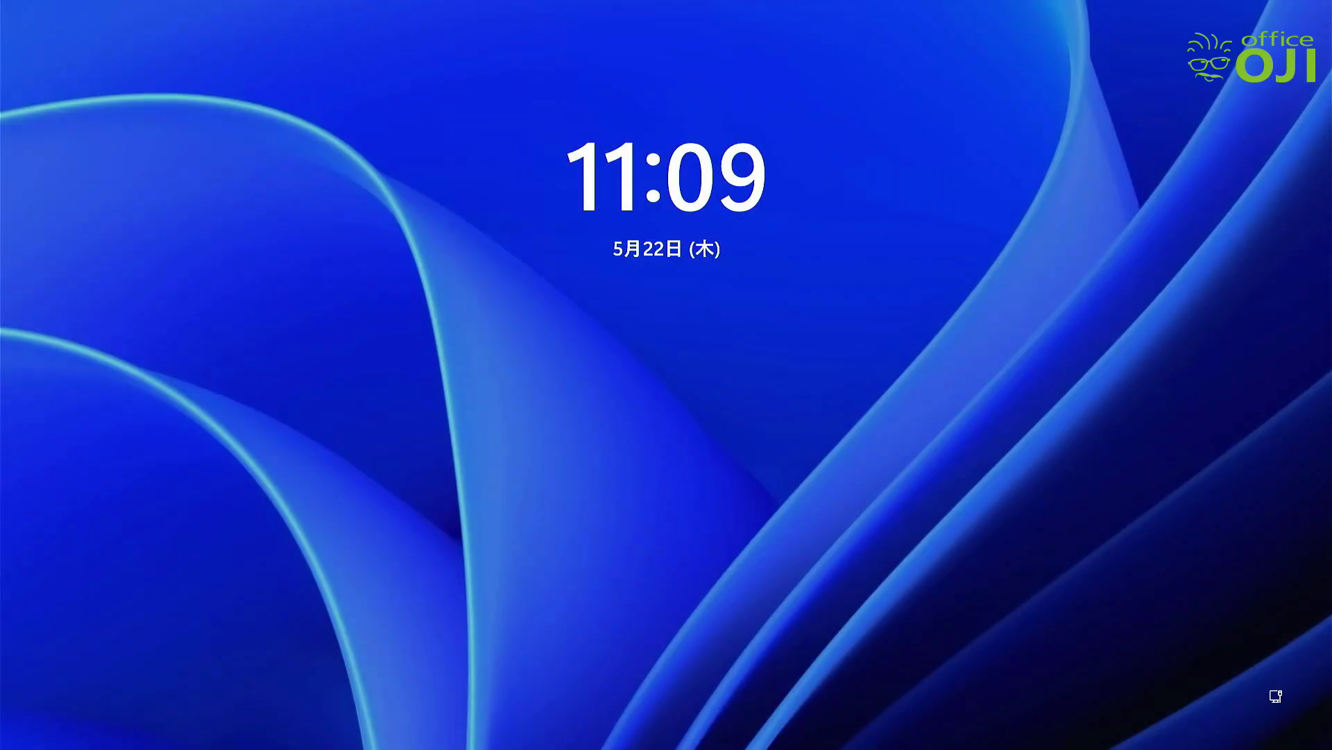
Dismiss the lock screen and sign in as the local account User
{"action": "left_click", "coordinate": [573, 260]}
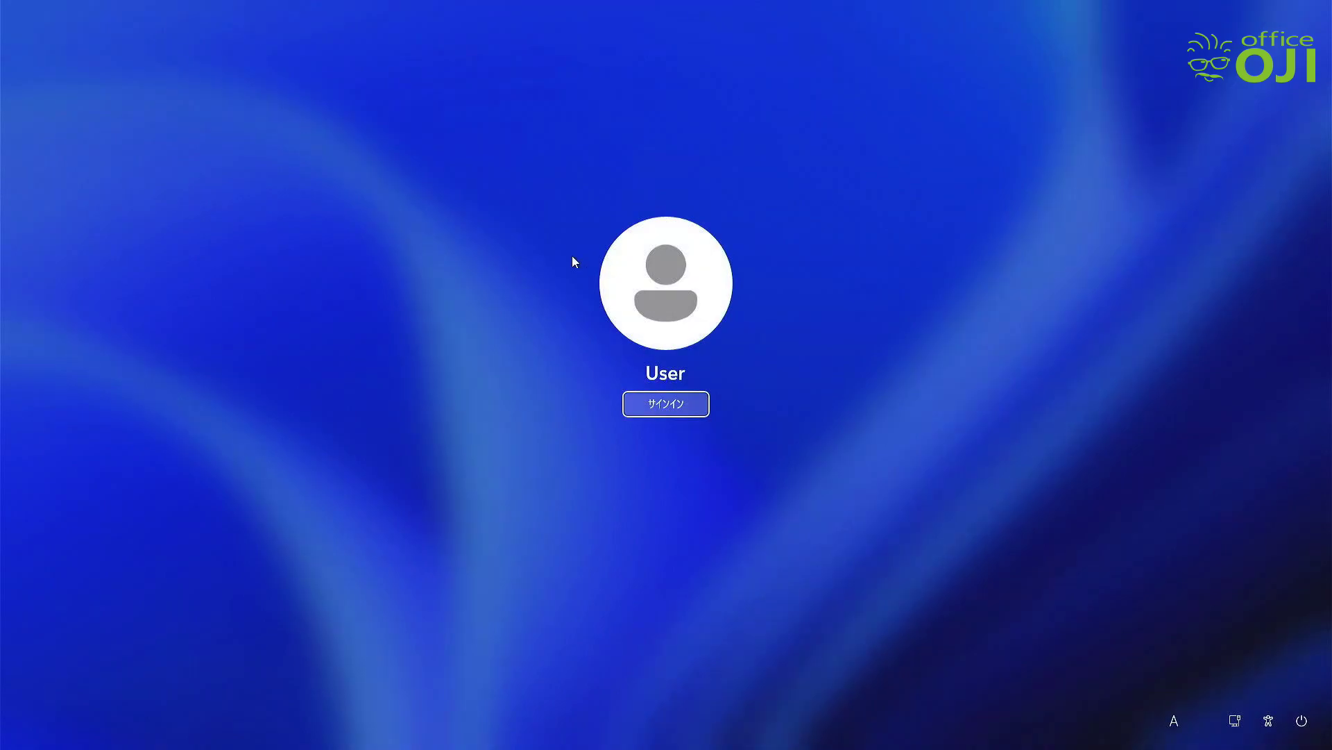
{"action": "left_click", "coordinate": [654, 408]}
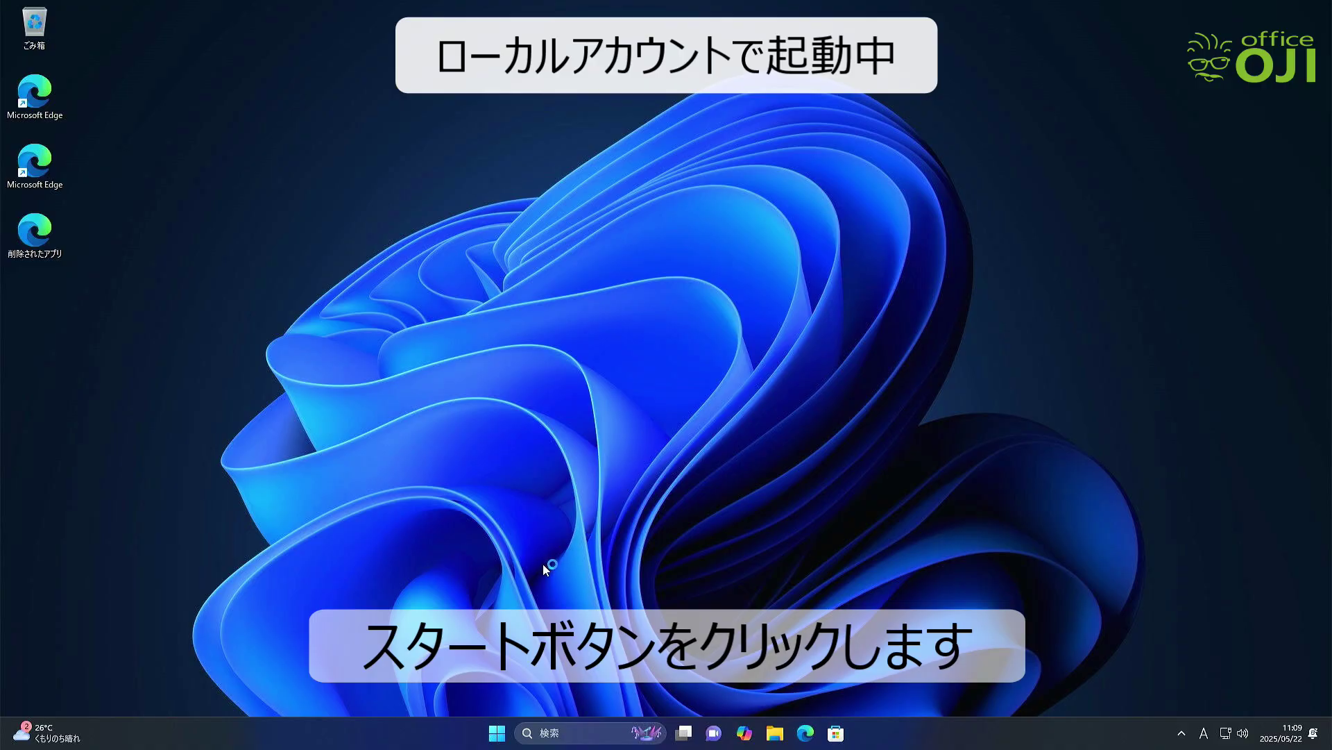
Check the Start menu shows the account name User, then later launch 設定 from Start
{"action": "left_click", "coordinate": [497, 733]}
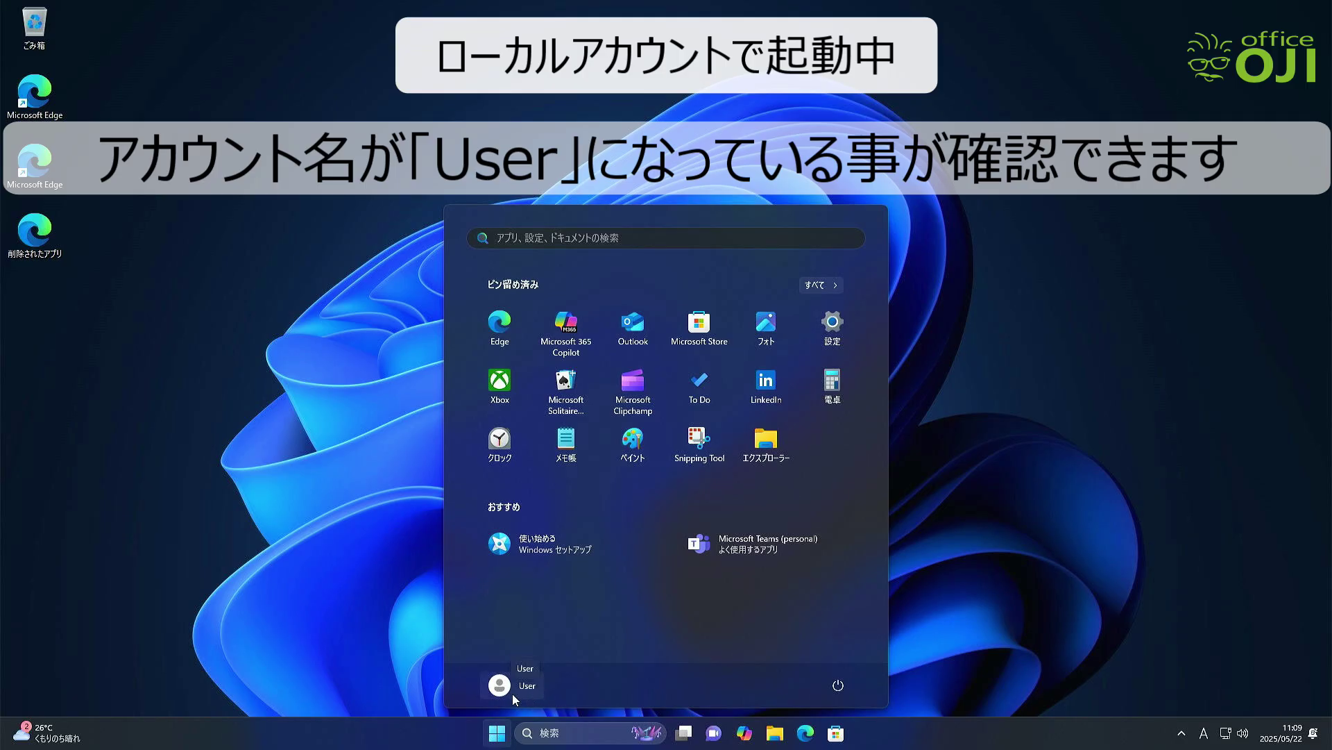
{"action": "left_click", "coordinate": [430, 669]}
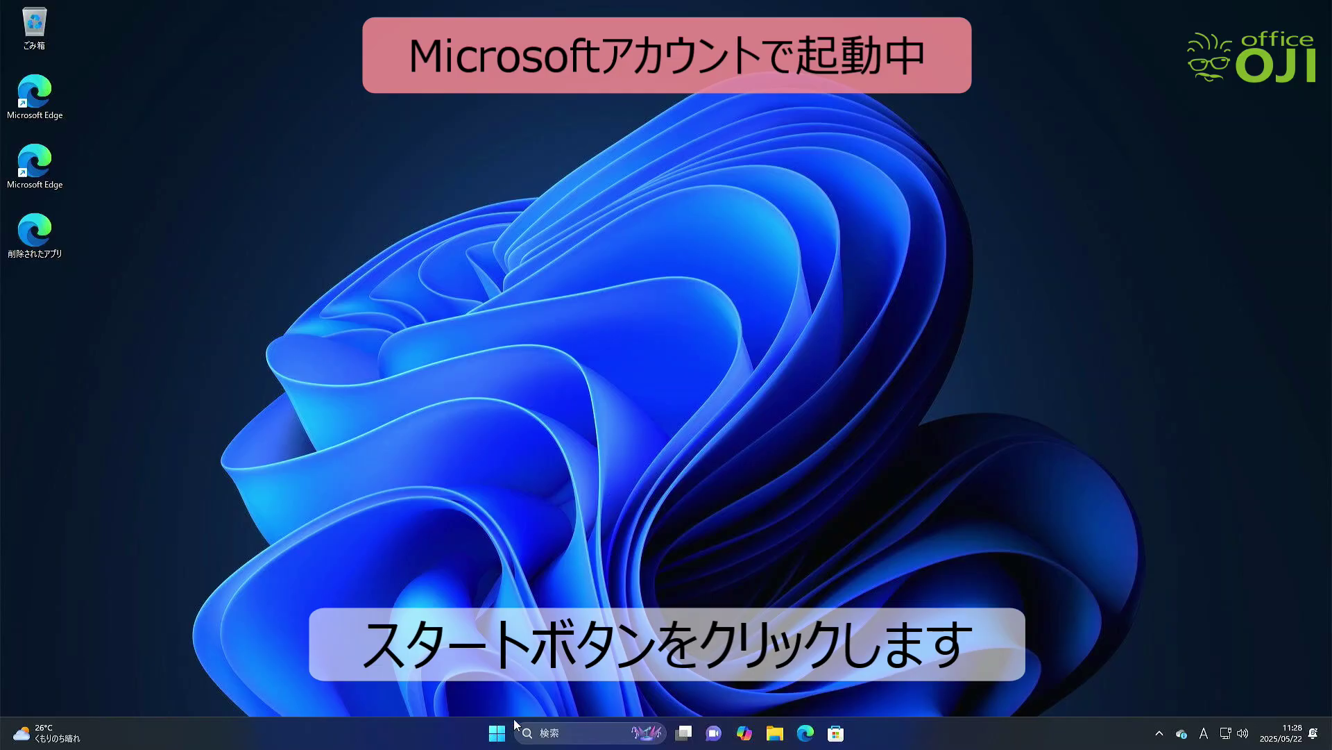
{"action": "left_click", "coordinate": [496, 732]}
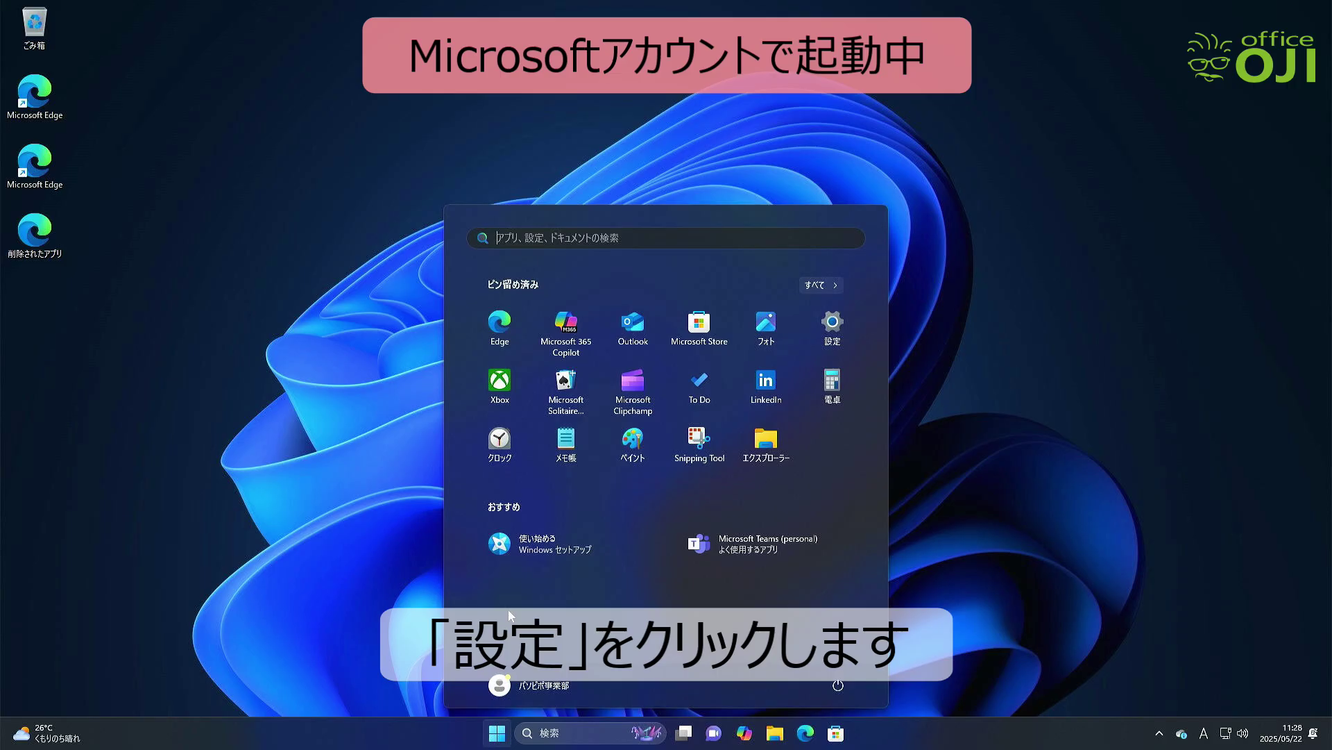
{"action": "left_click", "coordinate": [832, 326]}
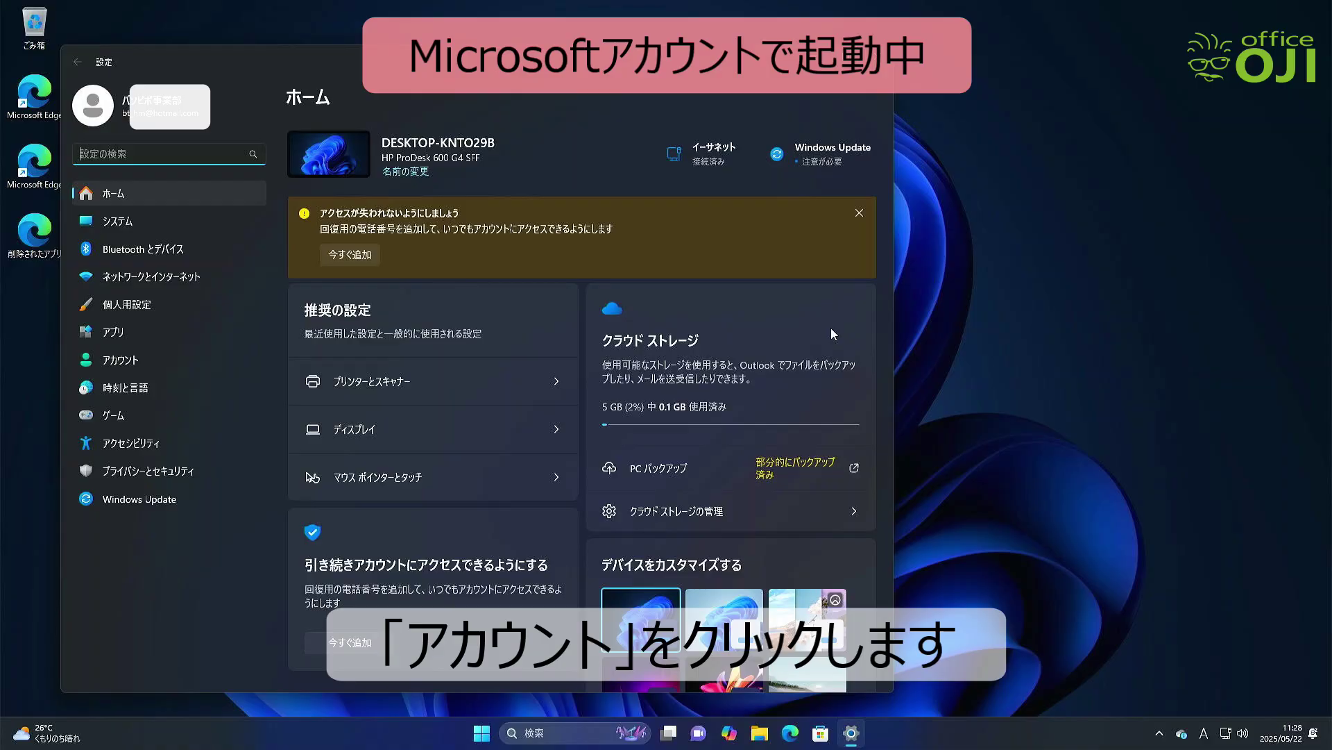
Go to アカウント and open ユーザーの情報 under アカウントの設定
{"action": "left_click", "coordinate": [186, 363]}
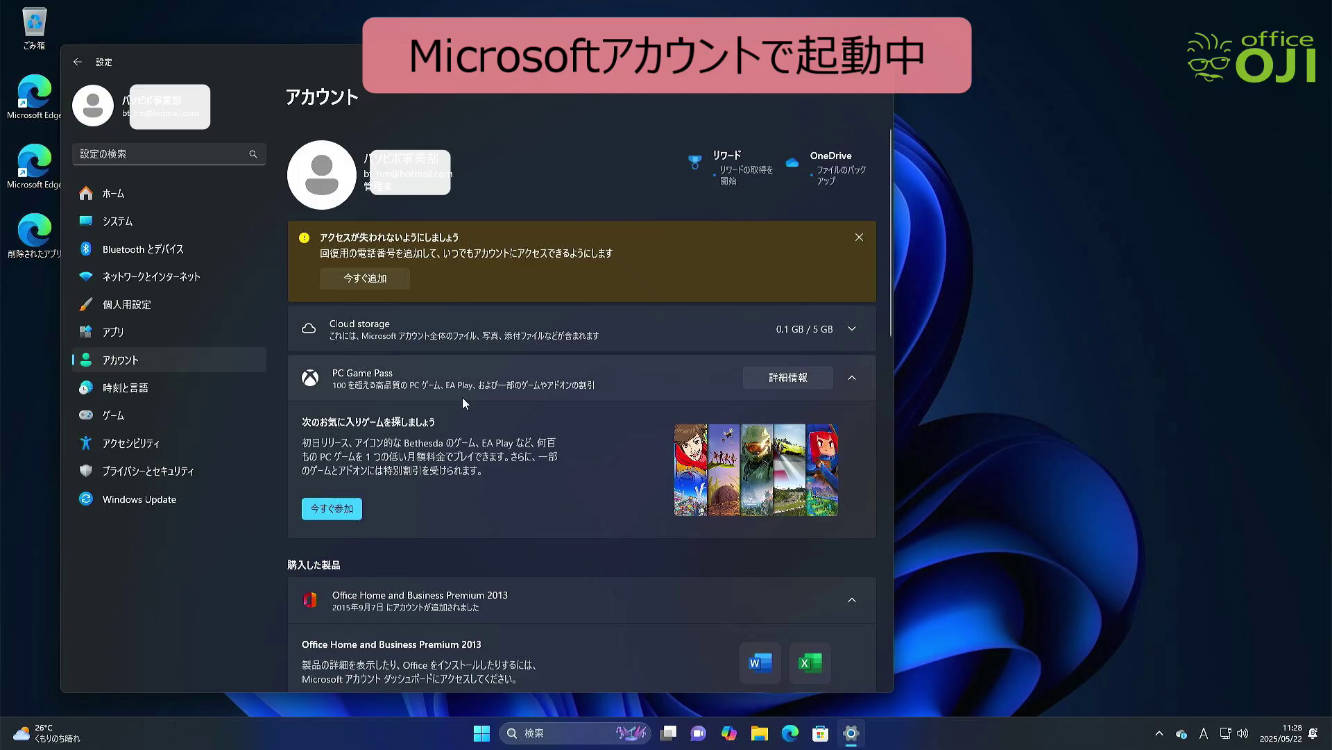
{"action": "scroll", "coordinate": [462, 397], "scroll_direction": "down", "scroll_amount": 3}
{"action": "scroll", "coordinate": [464, 401], "scroll_direction": "down", "scroll_amount": 2}
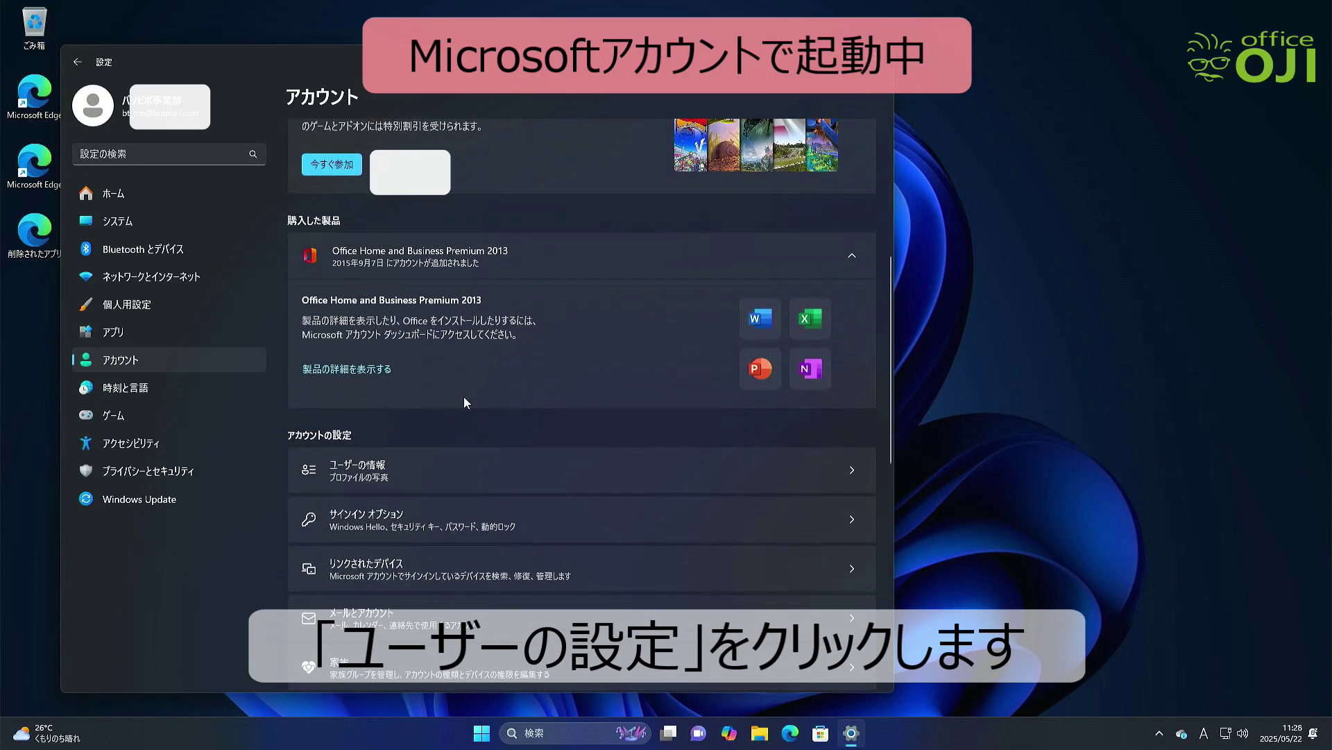
{"action": "left_click", "coordinate": [432, 469]}
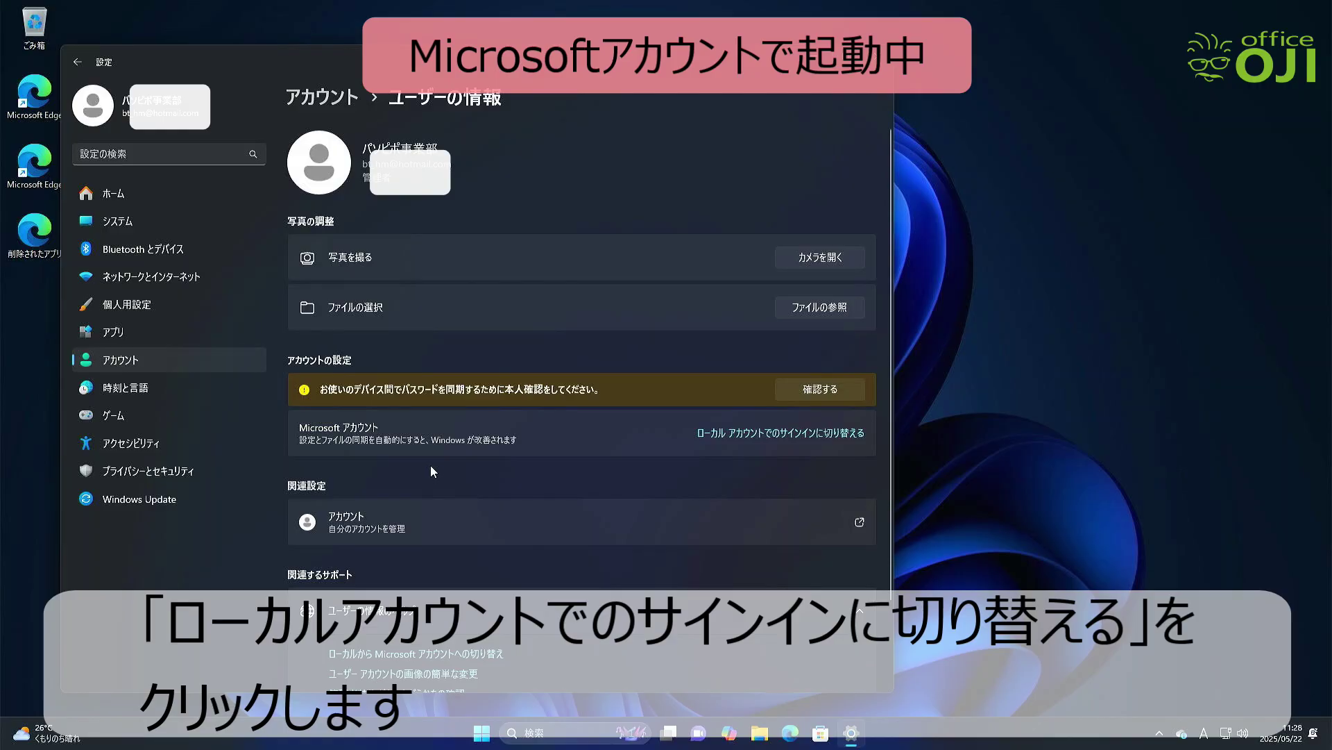
Start the local account switch and verify identity with the Microsoft account password
{"action": "left_click", "coordinate": [718, 436]}
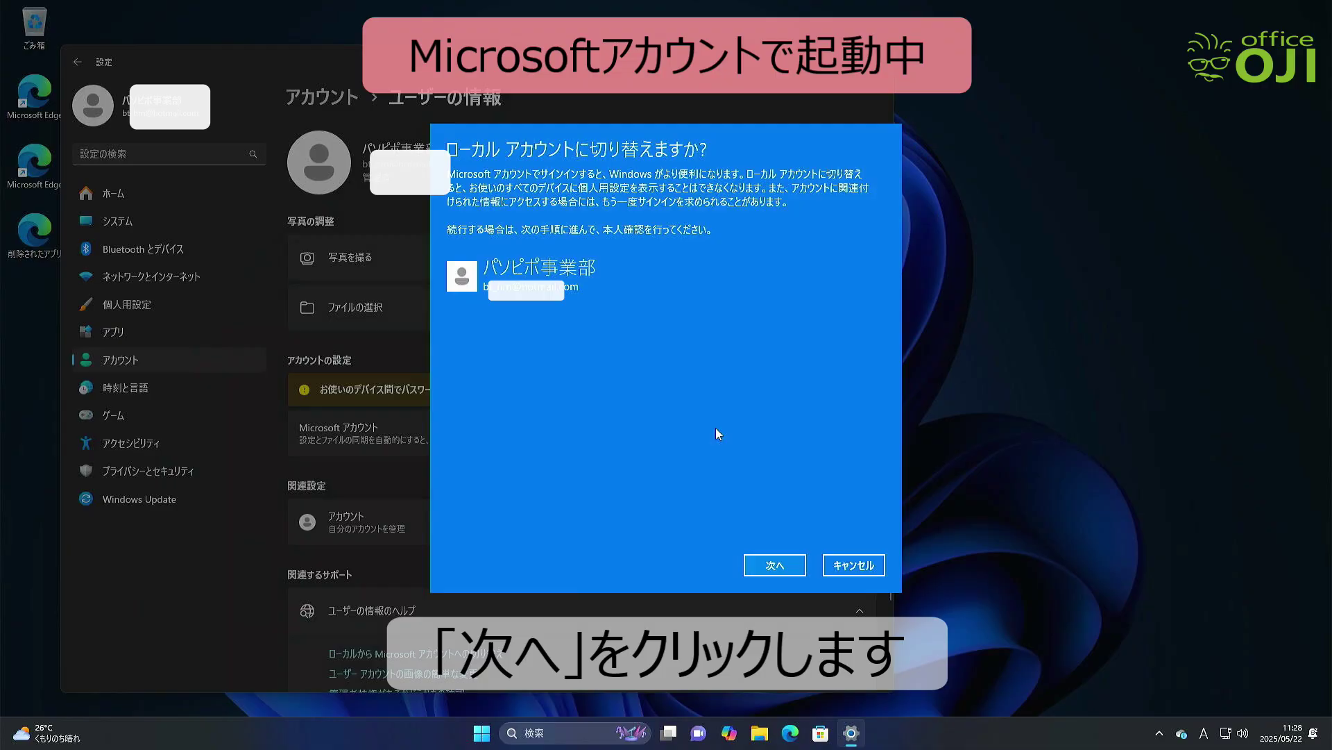
{"action": "left_click", "coordinate": [770, 563]}
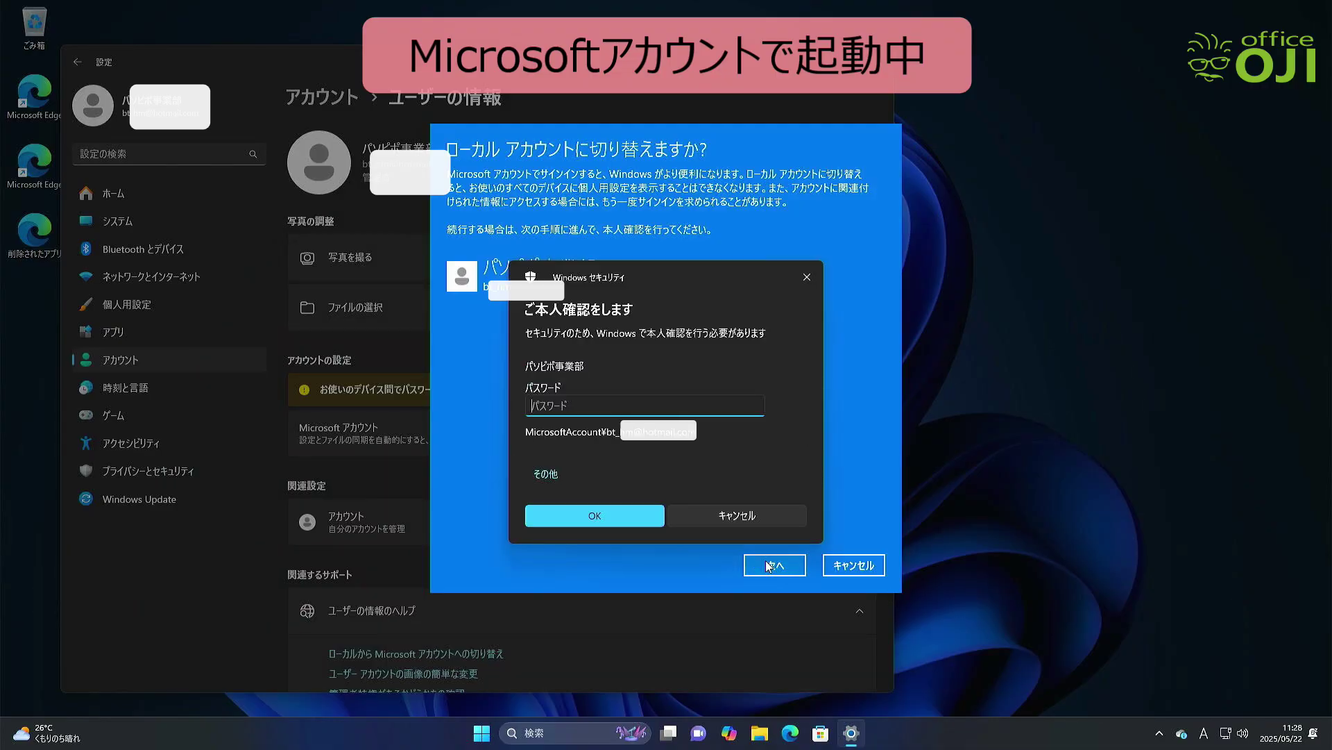
{"action": "type", "text": "****"}
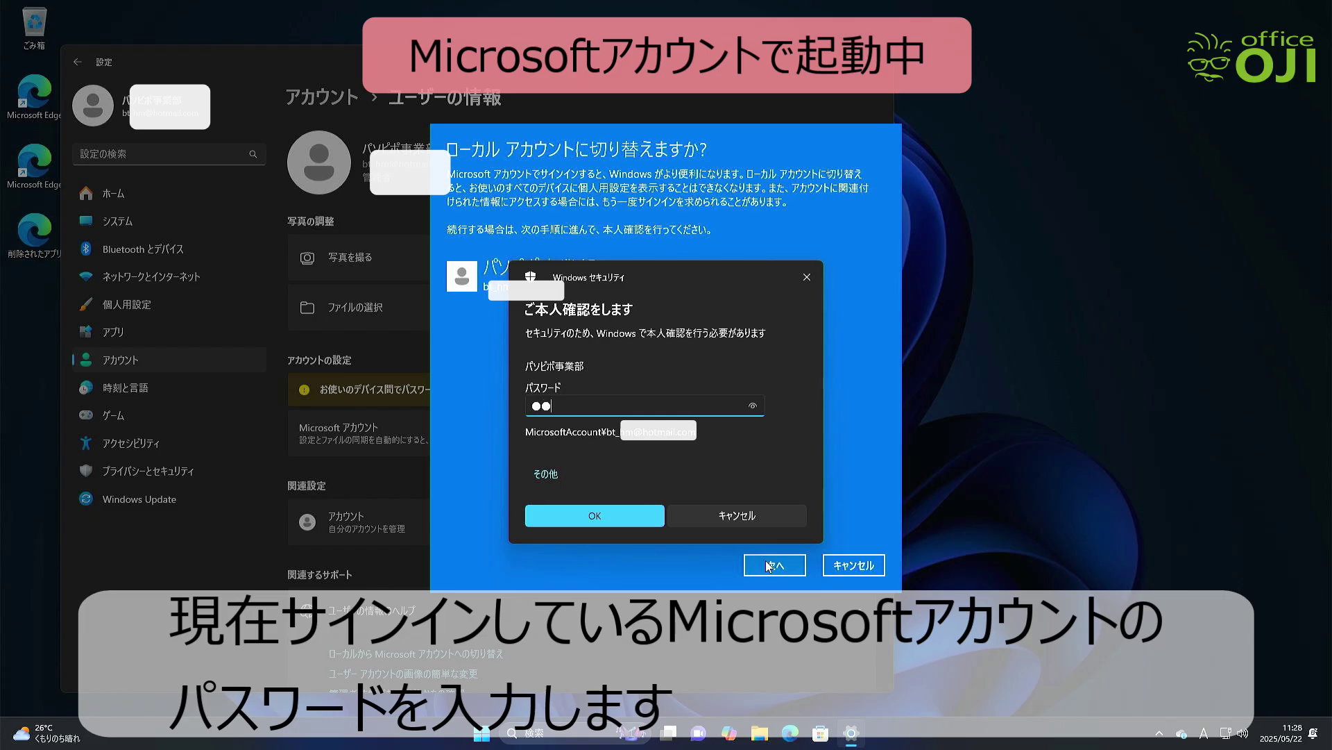
{"action": "type", "text": "*****"}
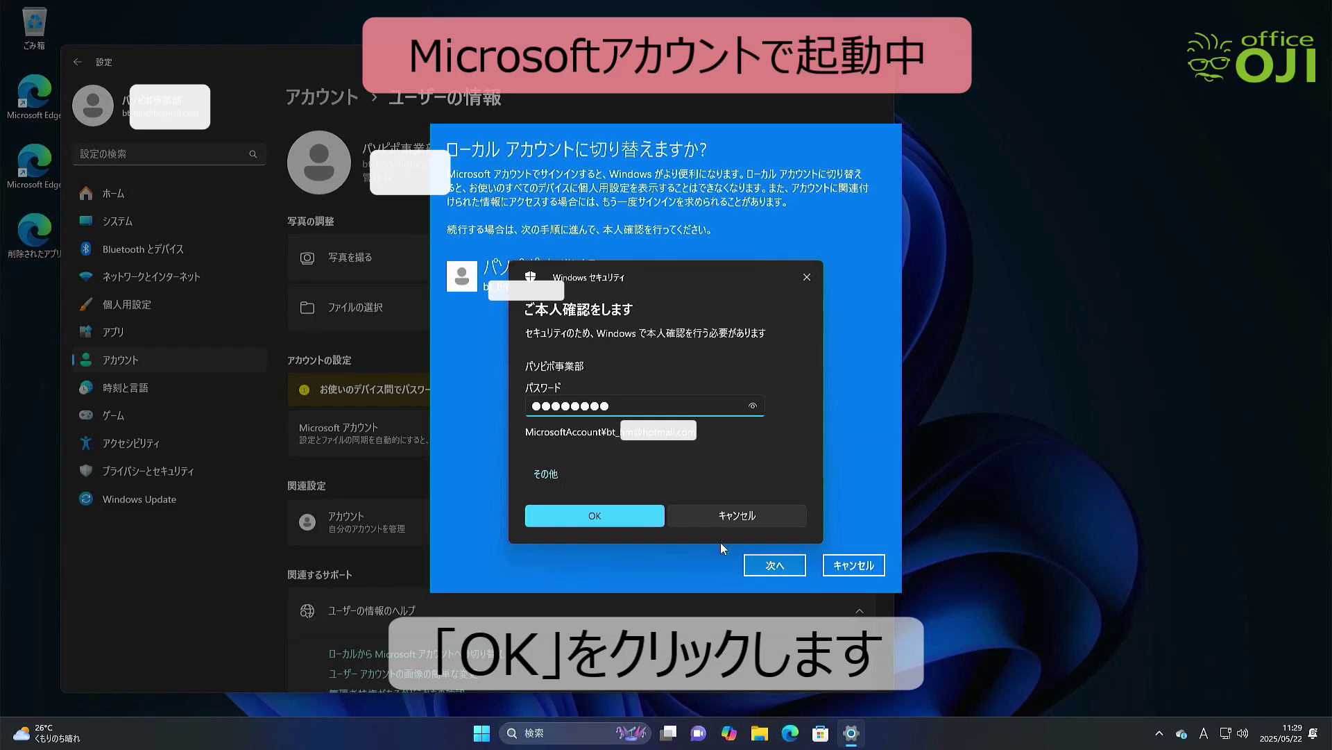
{"action": "left_click", "coordinate": [637, 522]}
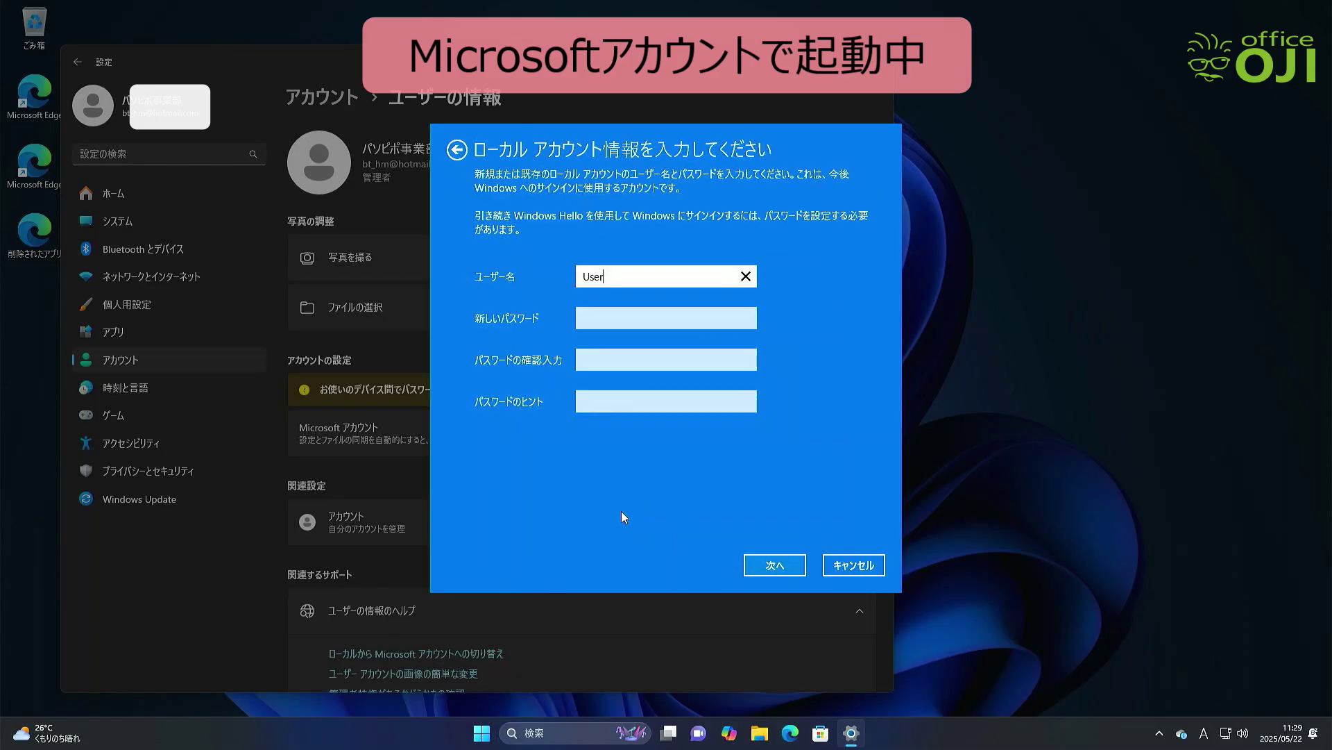
Rename the local user to Test_User, then sign out to complete the switch
{"action": "double_click", "coordinate": [578, 282]}
{"action": "key", "text": "Home"}
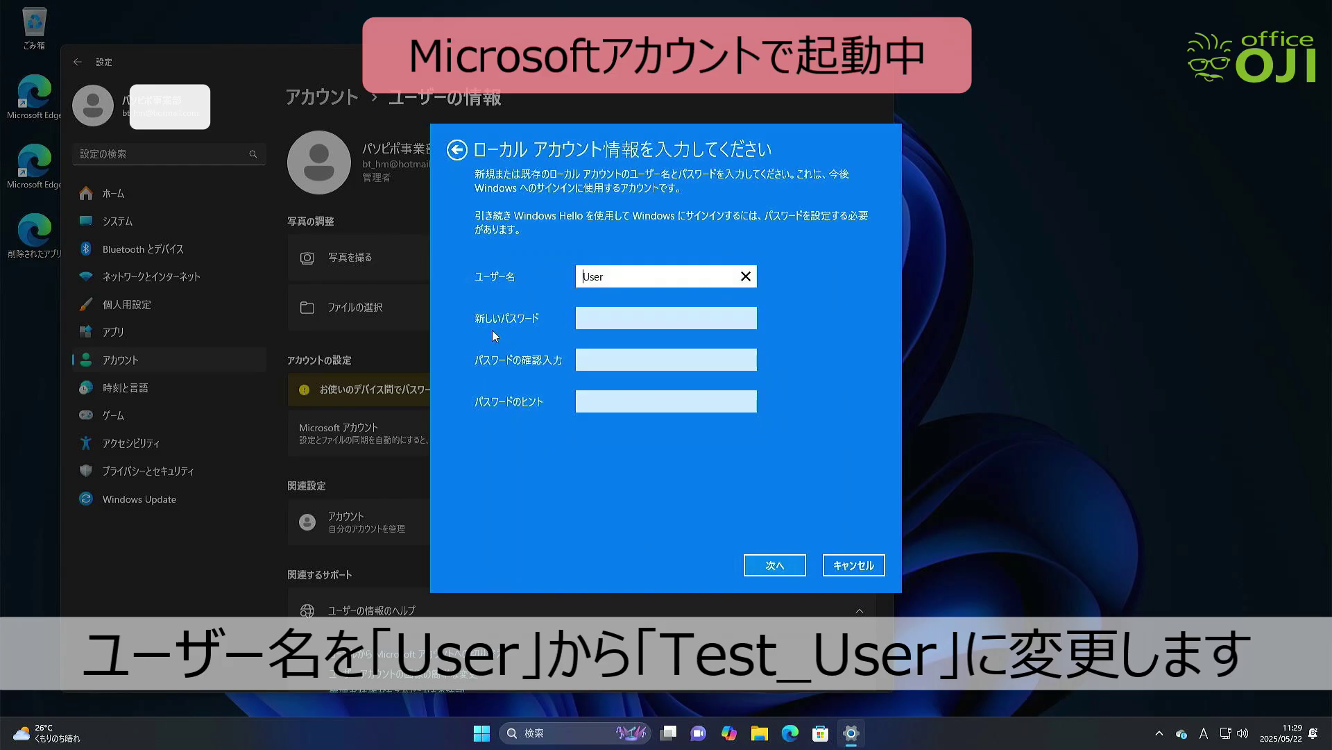
{"action": "type", "text": "Test_"}
{"action": "key", "text": "End"}
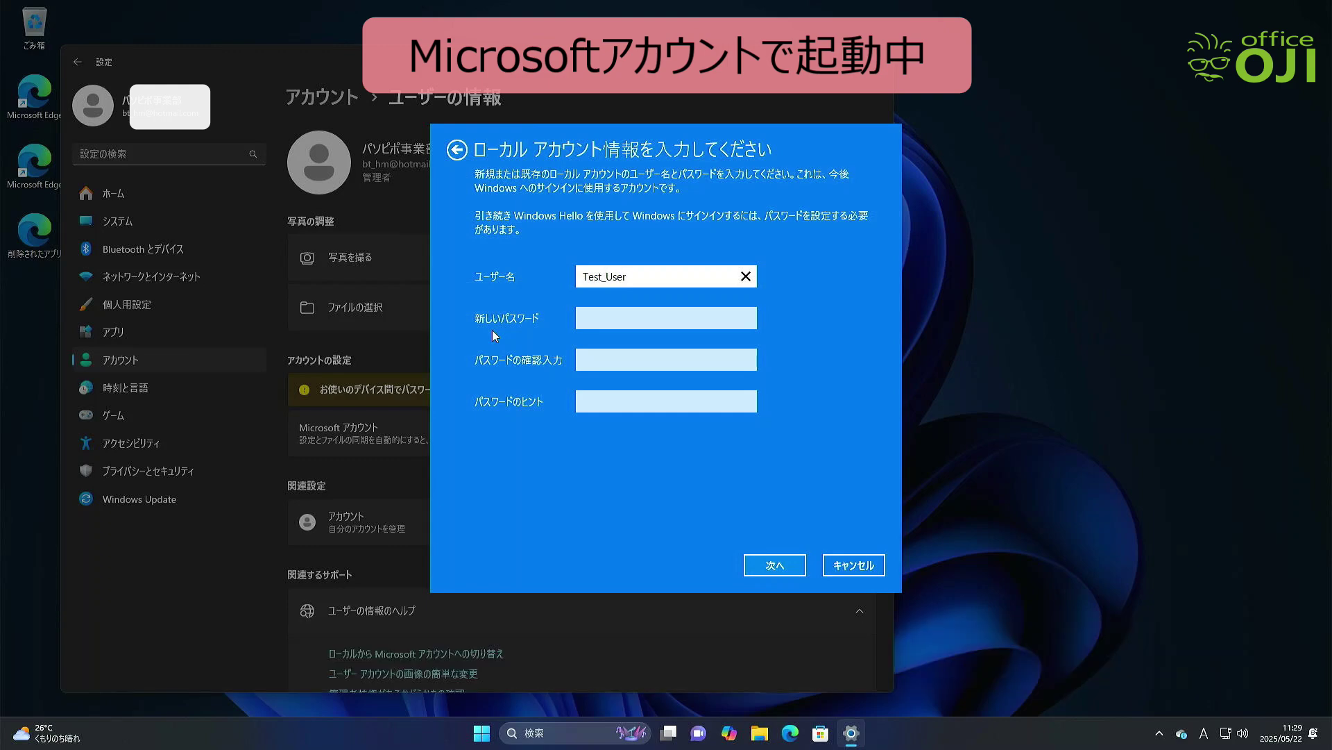
{"action": "left_click", "coordinate": [775, 565]}
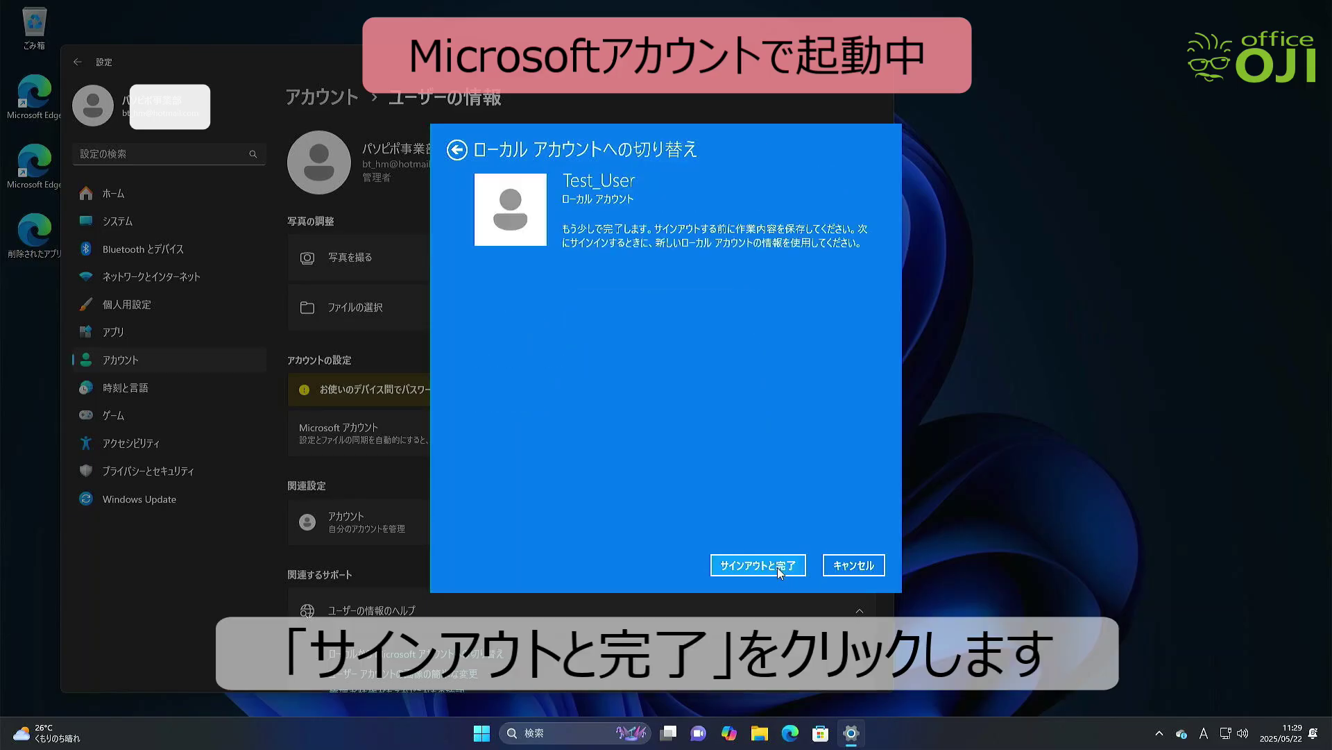
{"action": "left_click", "coordinate": [778, 568]}
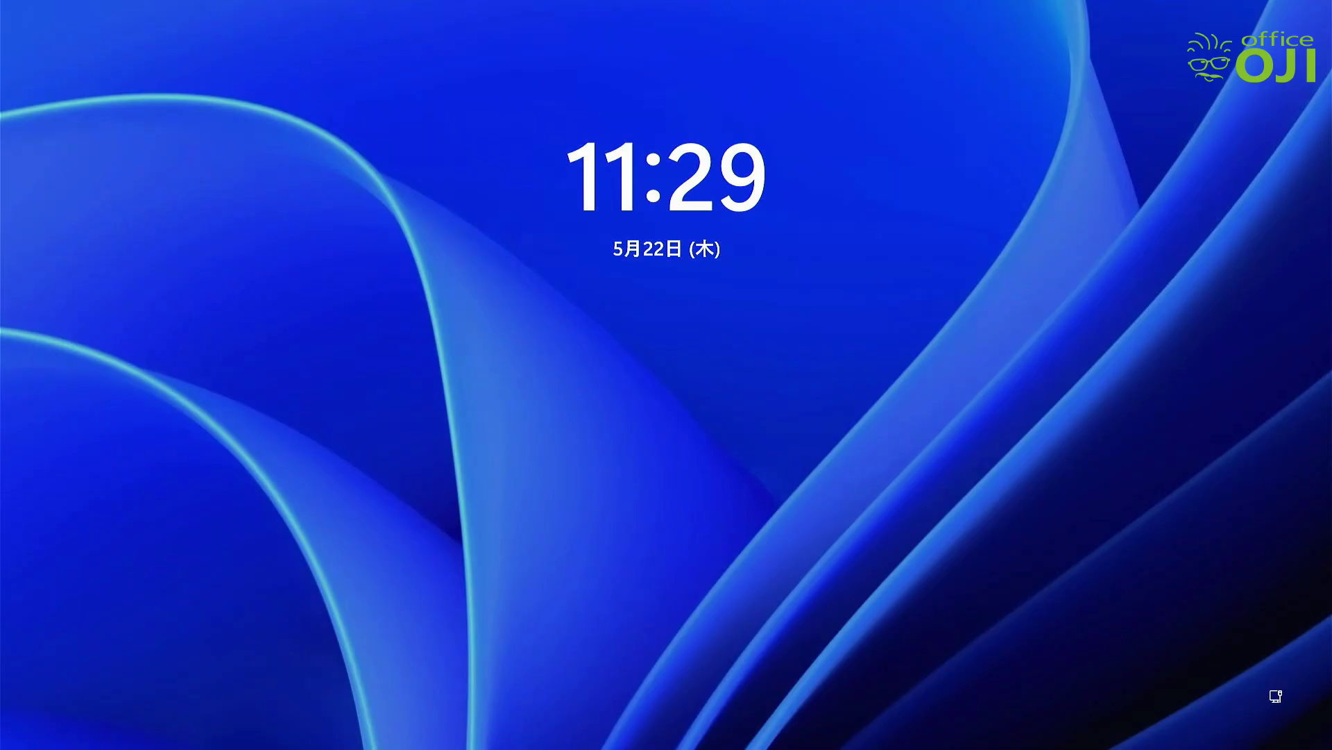
Dismiss the lock screen and sign in to the local account Test_User
{"action": "key", "text": "Return"}
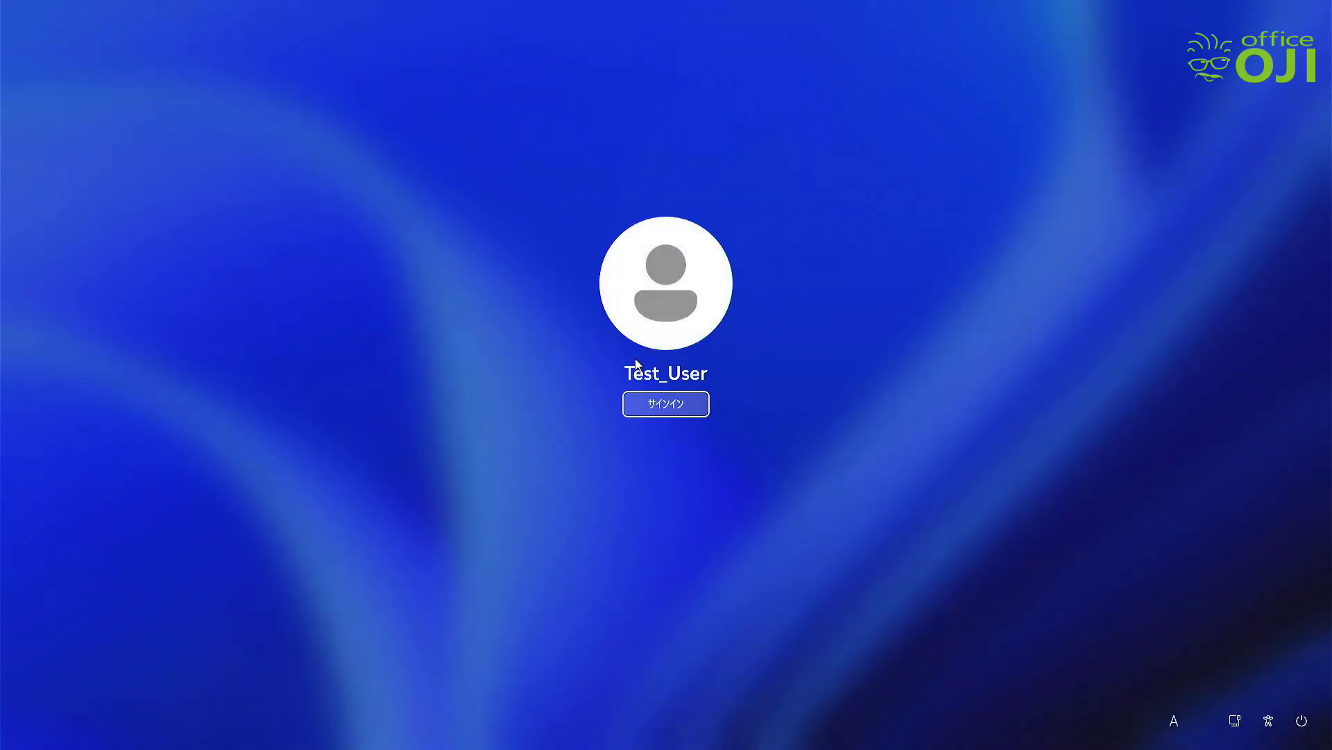
{"action": "left_click", "coordinate": [673, 407]}
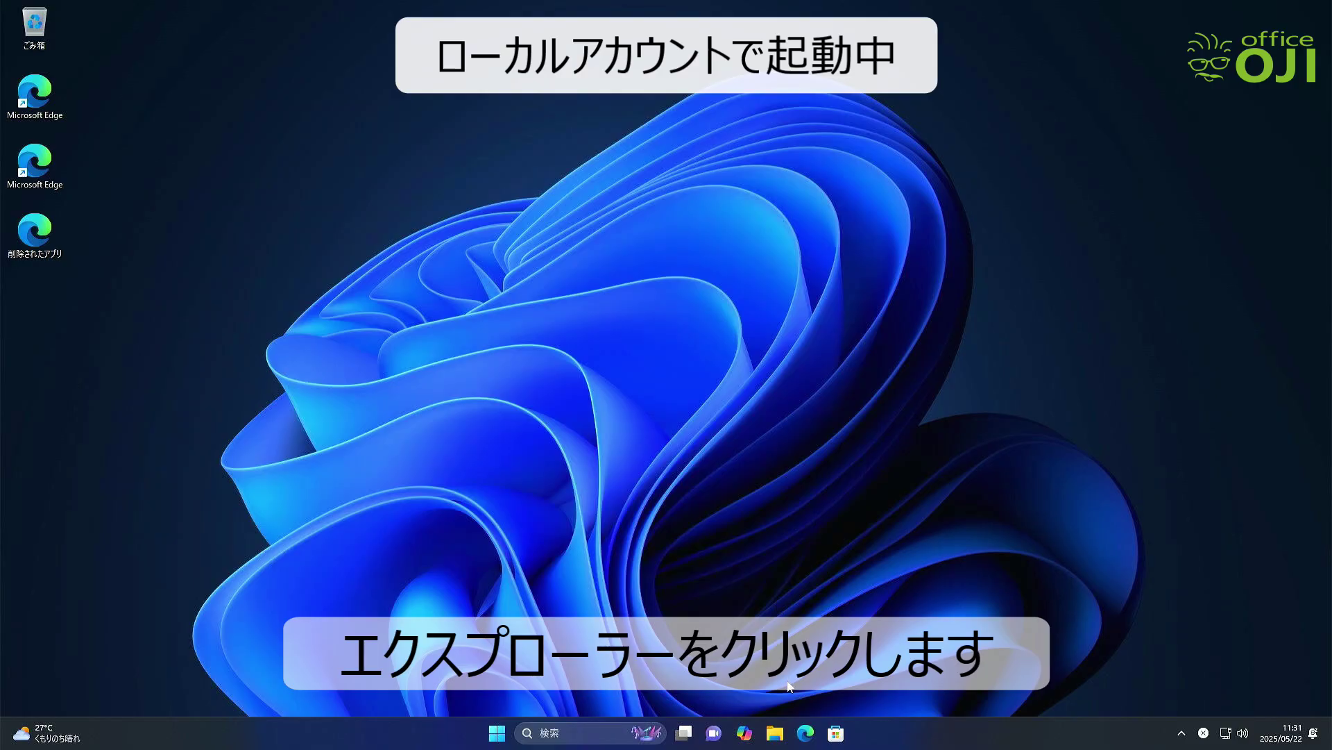
Browse File Explorer to C:\ユーザー and select the User profile folder
{"action": "left_click", "coordinate": [777, 742]}
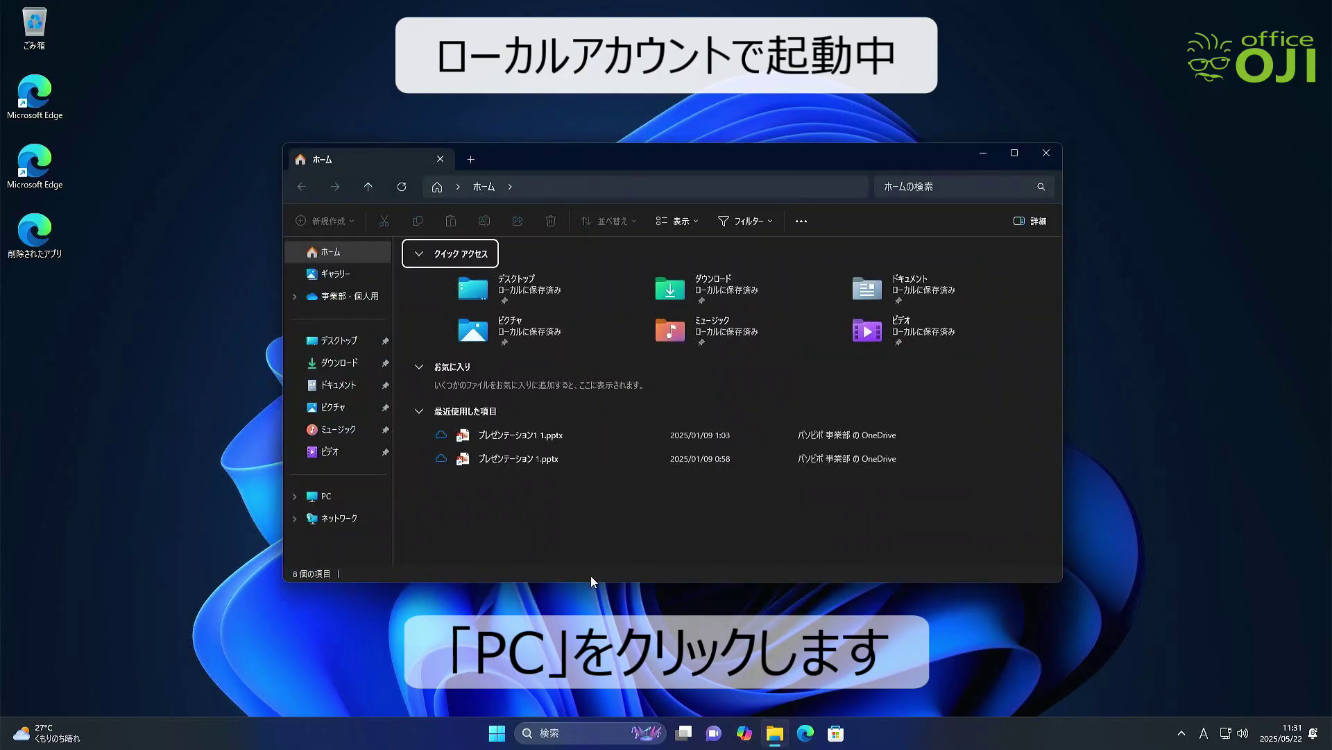
{"action": "left_click", "coordinate": [323, 492]}
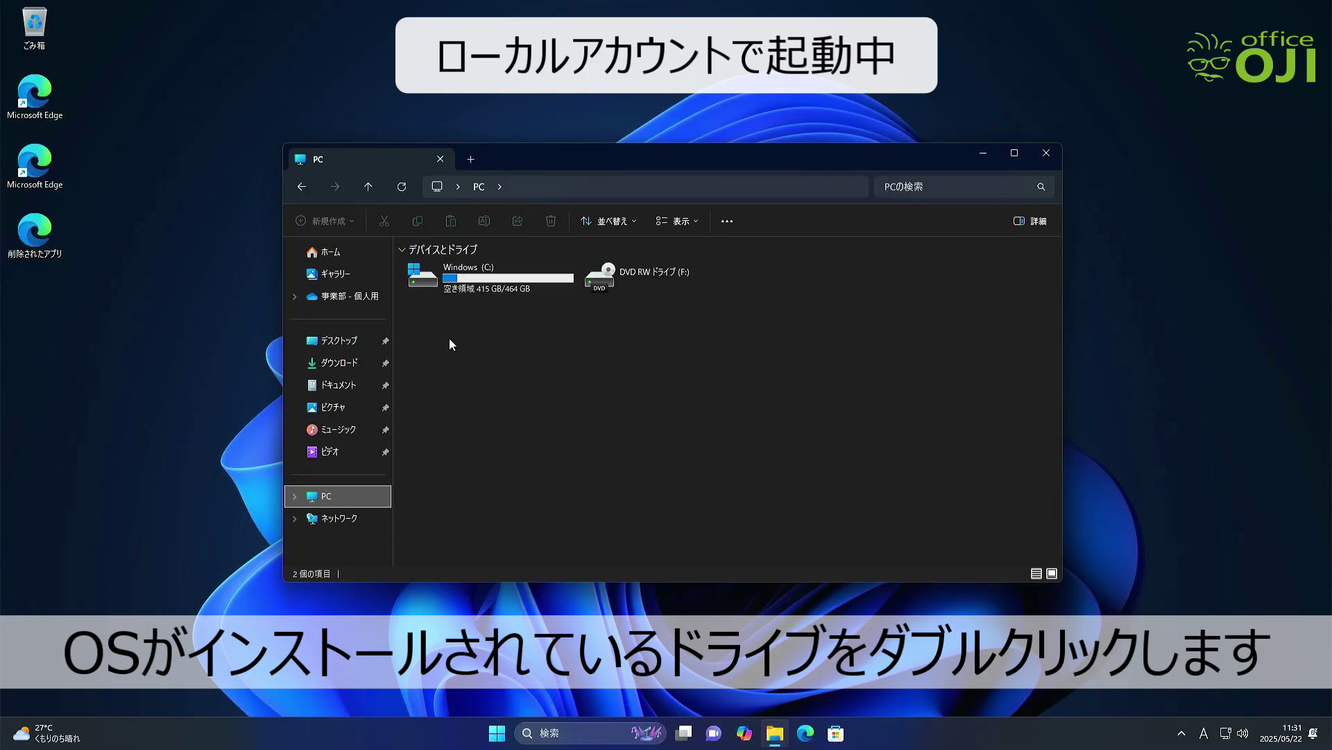
{"action": "double_click", "coordinate": [458, 281]}
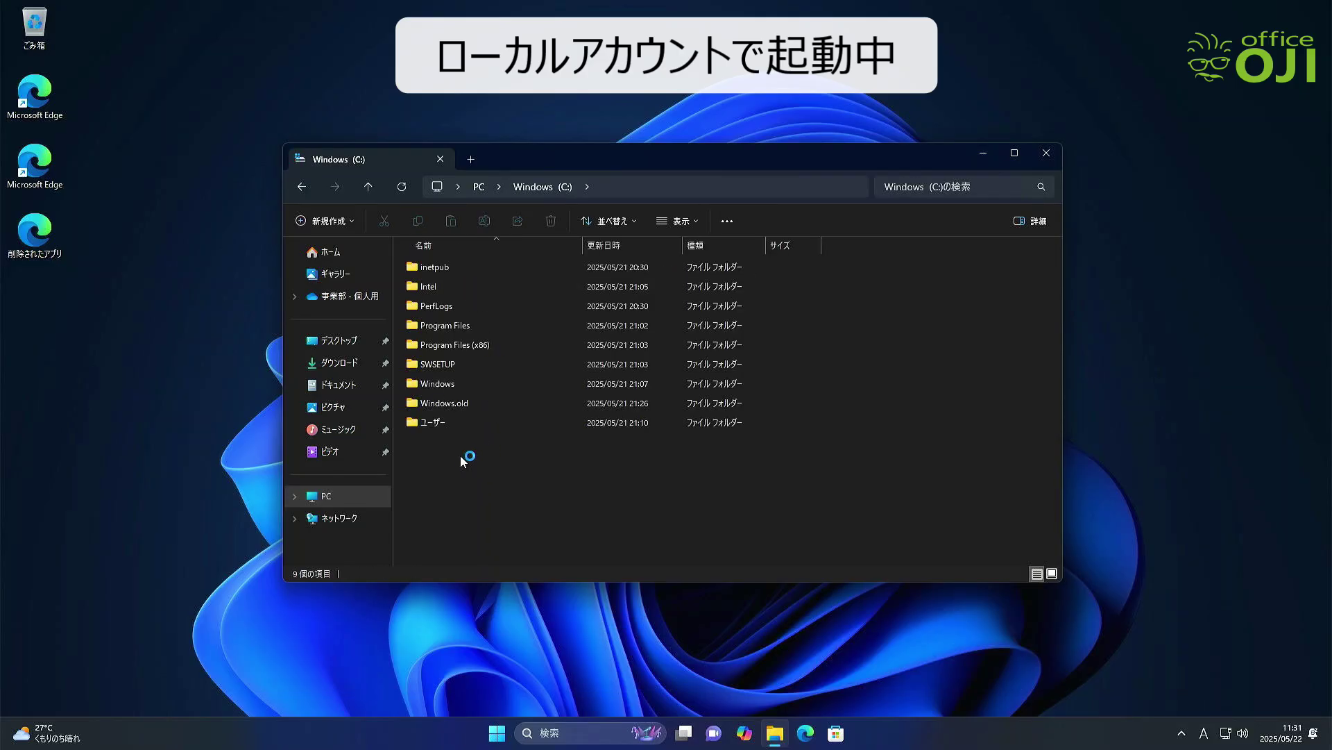
{"action": "left_click", "coordinate": [448, 422]}
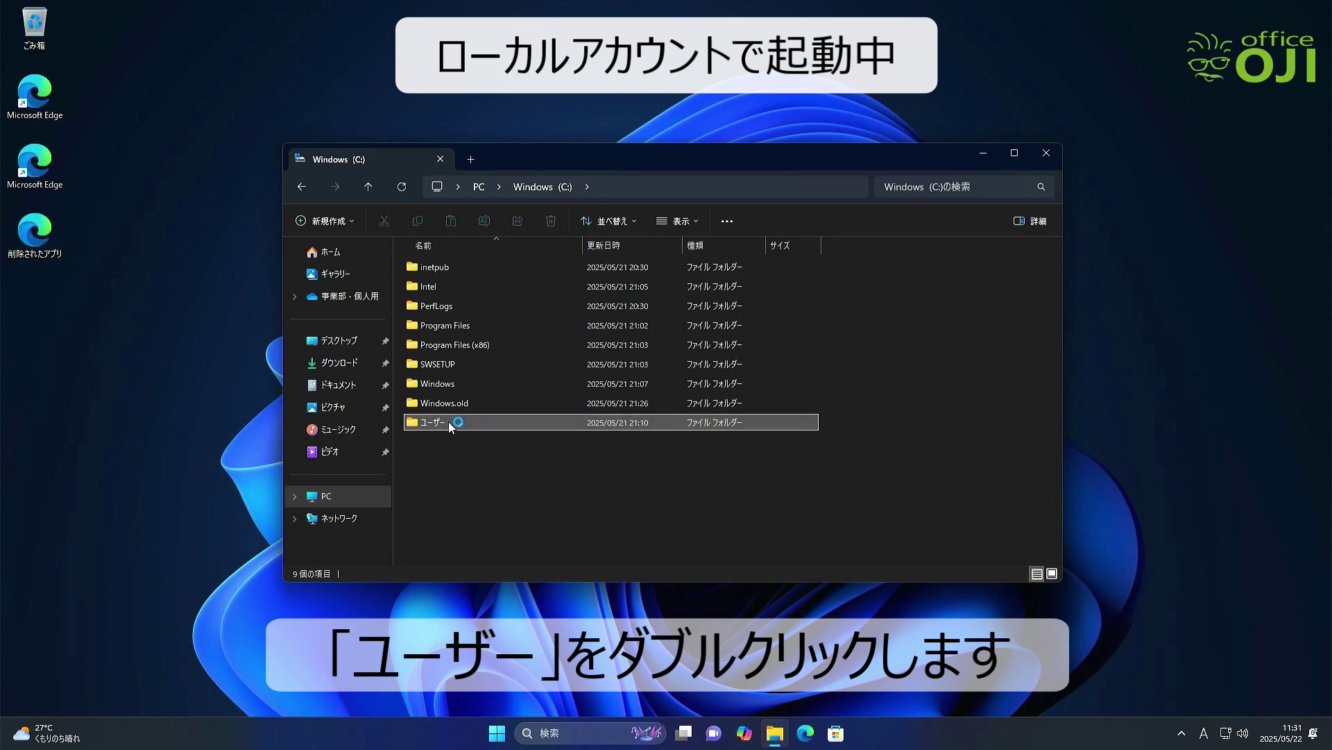
{"action": "double_click", "coordinate": [444, 422]}
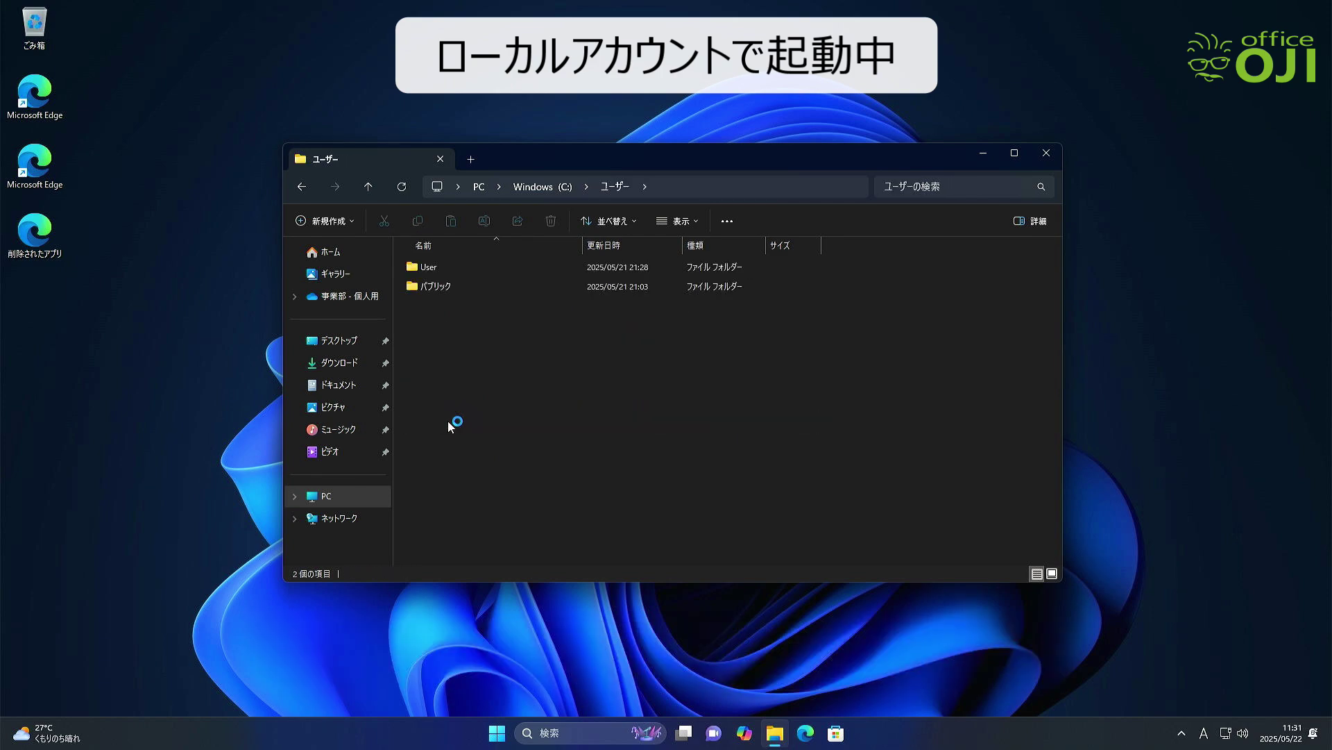
{"action": "left_click", "coordinate": [433, 269]}
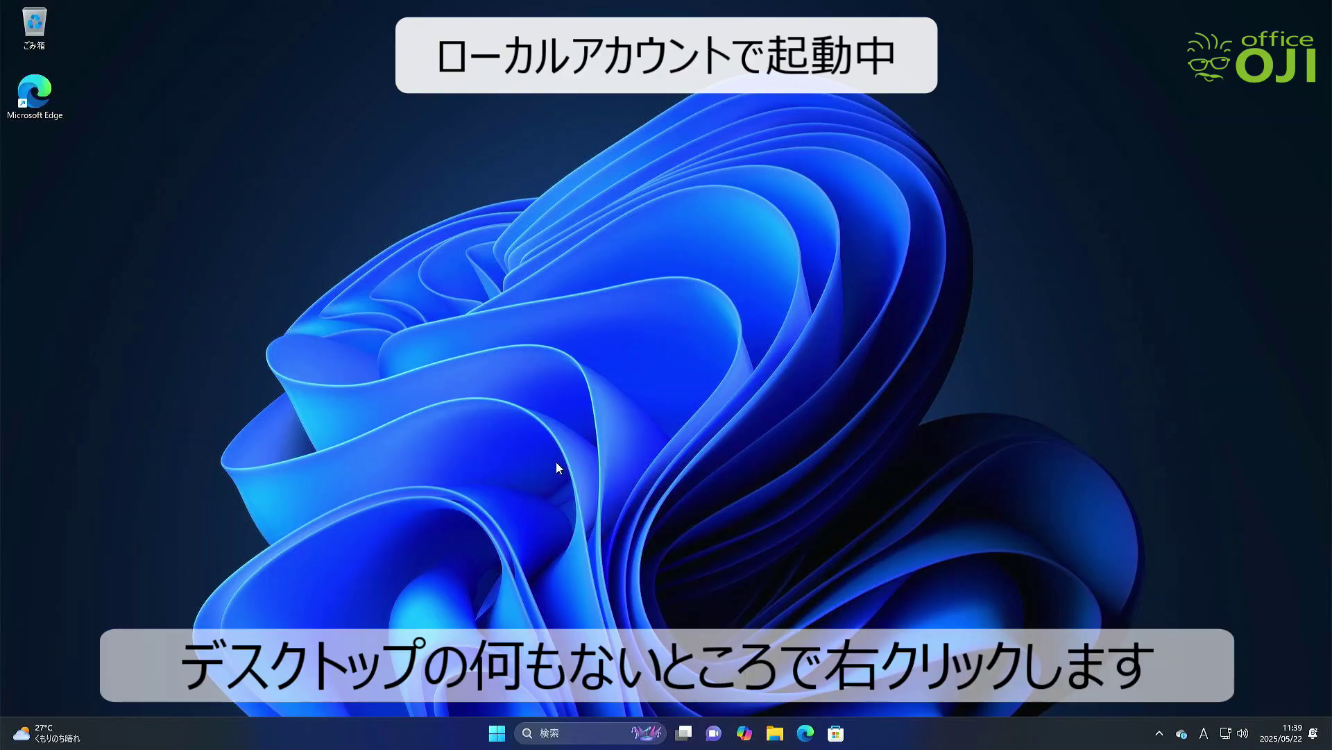
Create a desktop folder named TEST, move it near the top, and bring up Start
{"action": "right_click", "coordinate": [179, 205]}
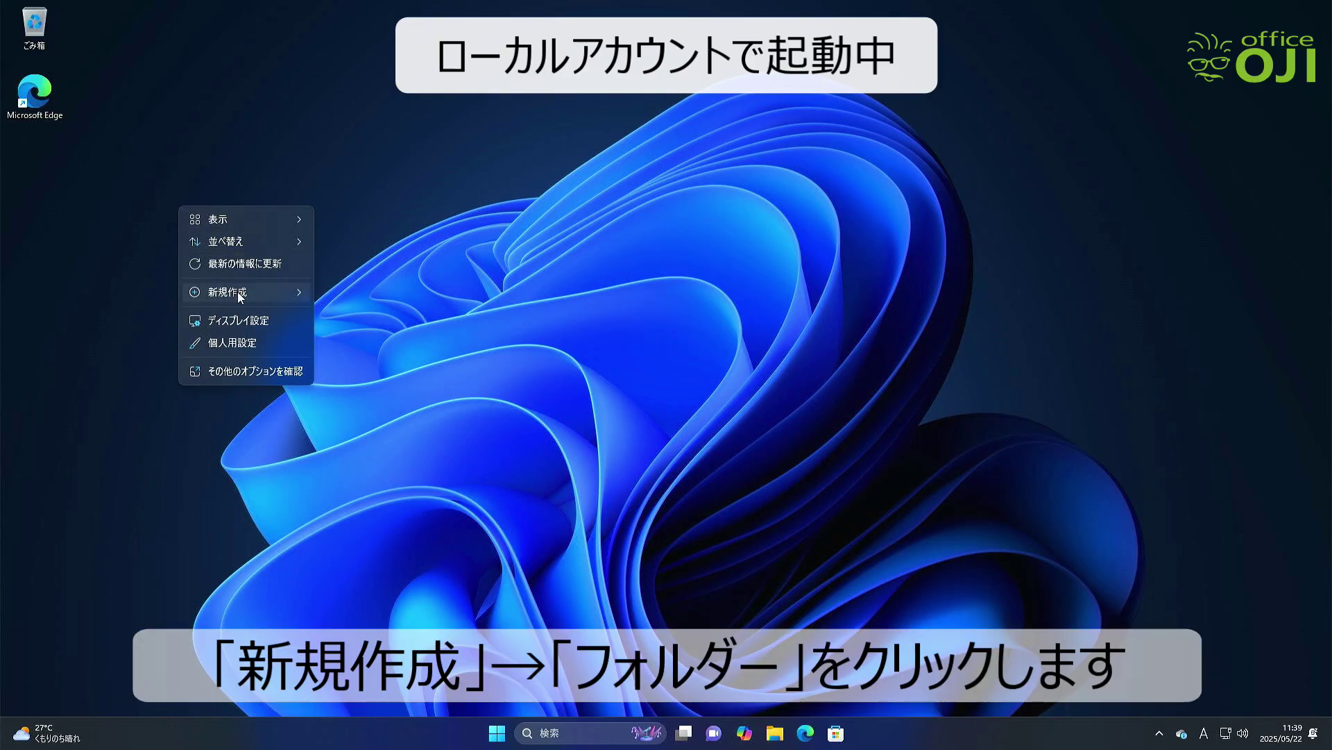
{"action": "mouse_move", "coordinate": [237, 291]}
{"action": "left_click", "coordinate": [331, 291]}
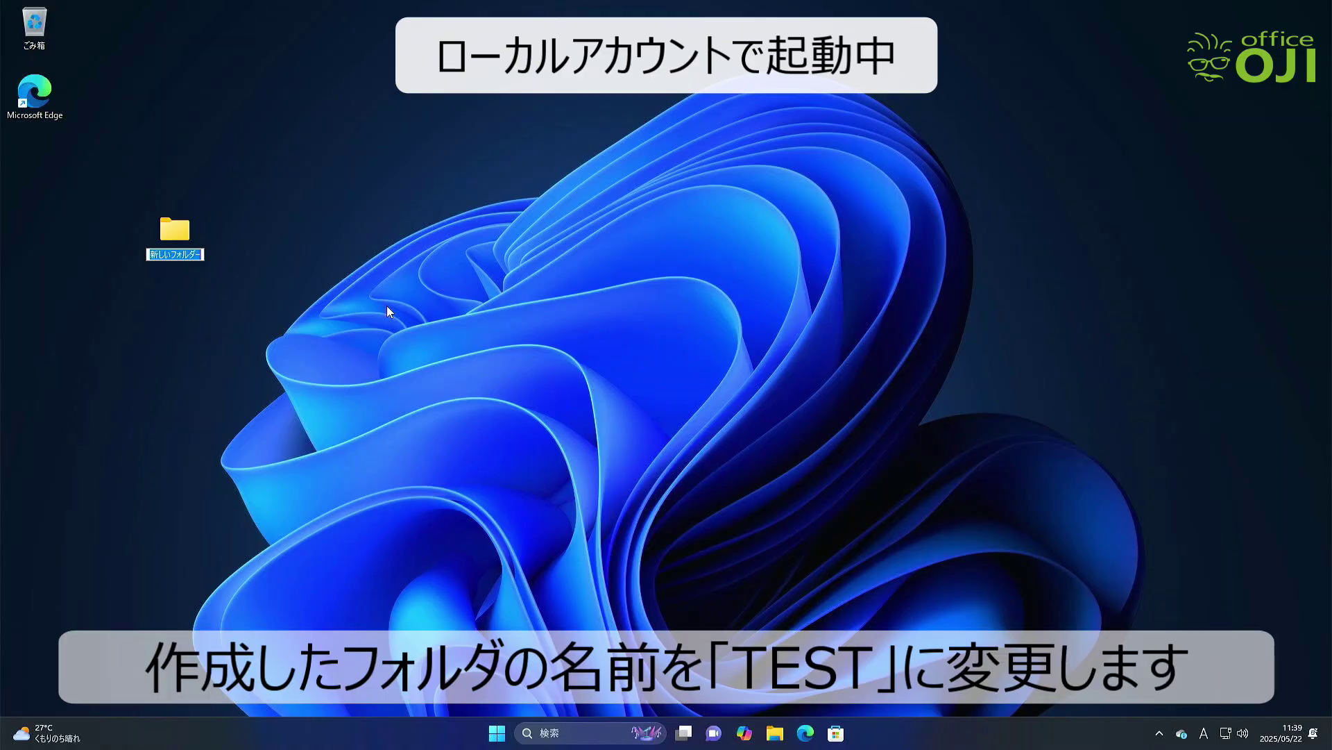
{"action": "type", "text": "TEST"}
{"action": "key", "text": "Return"}
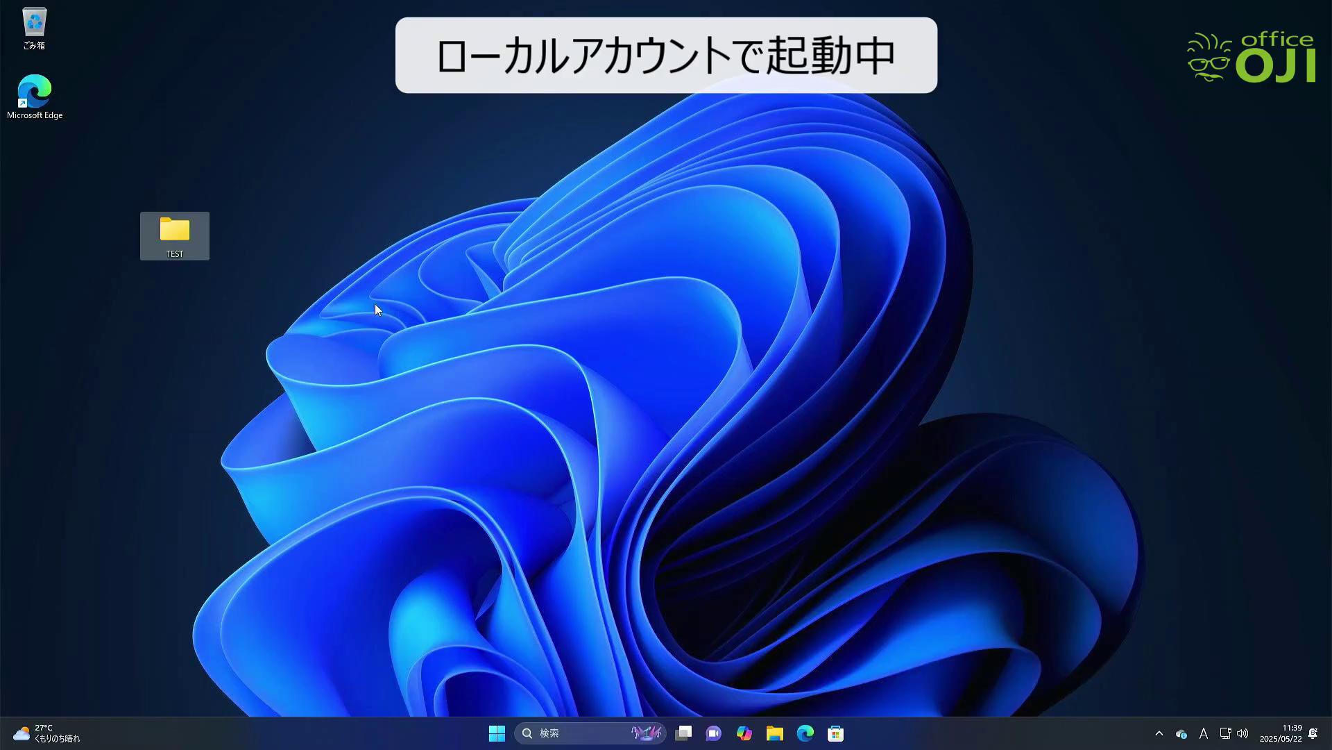
{"action": "left_click_drag", "start_coordinate": [182, 229], "coordinate": [152, 94]}
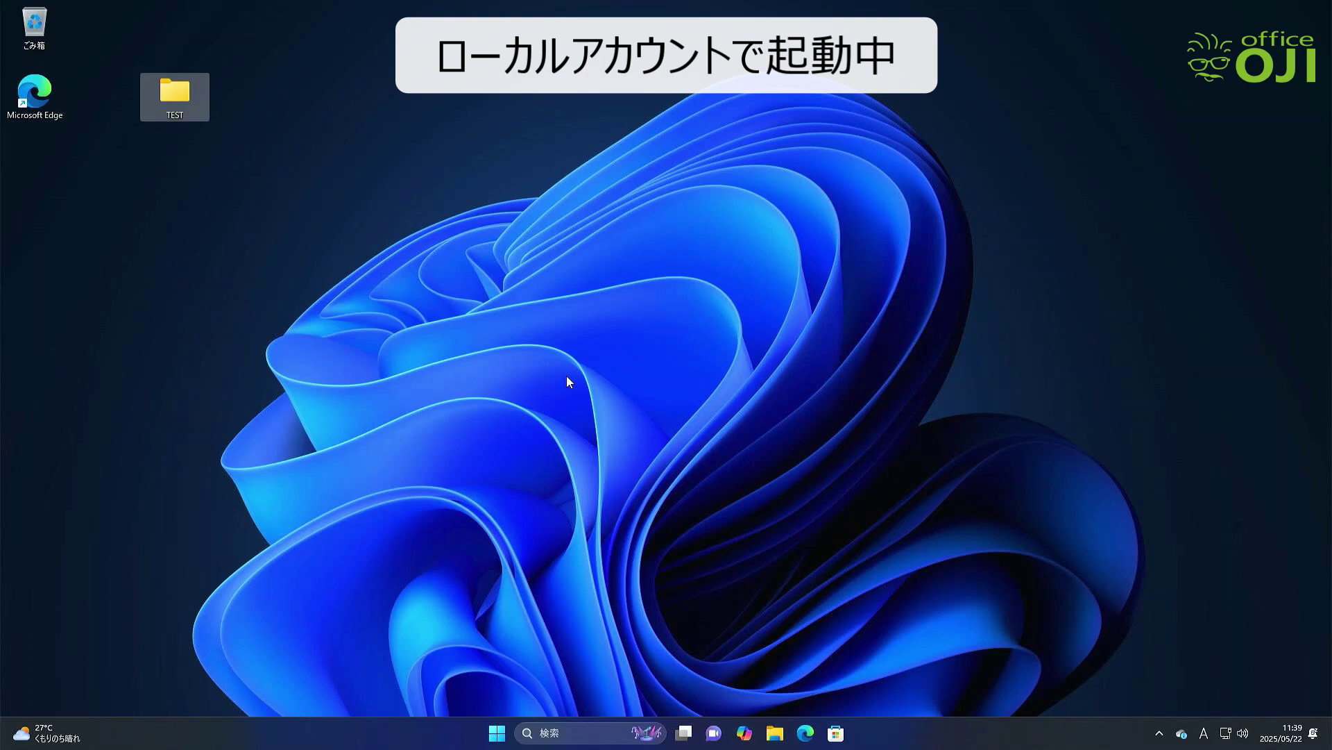
{"action": "left_click", "coordinate": [503, 732]}
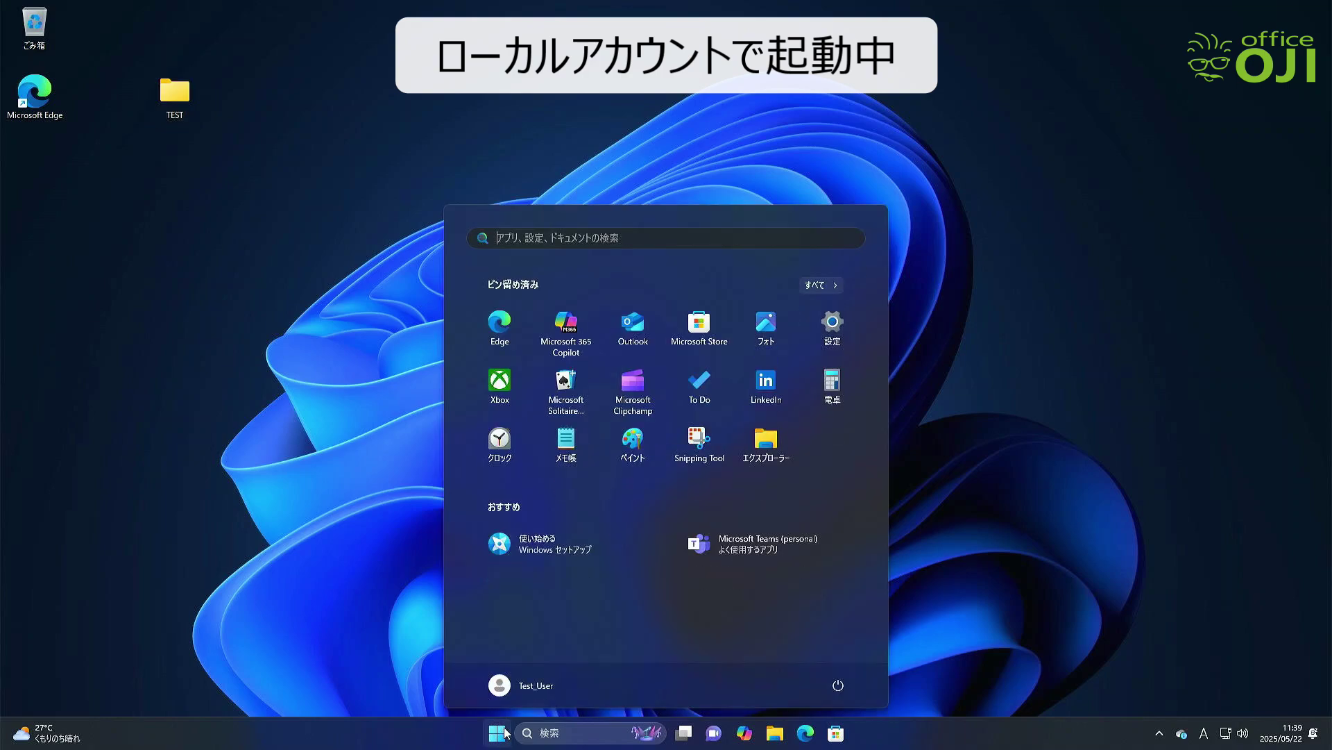
Open Settings to the account's user info page under アカウント
{"action": "left_click", "coordinate": [828, 330]}
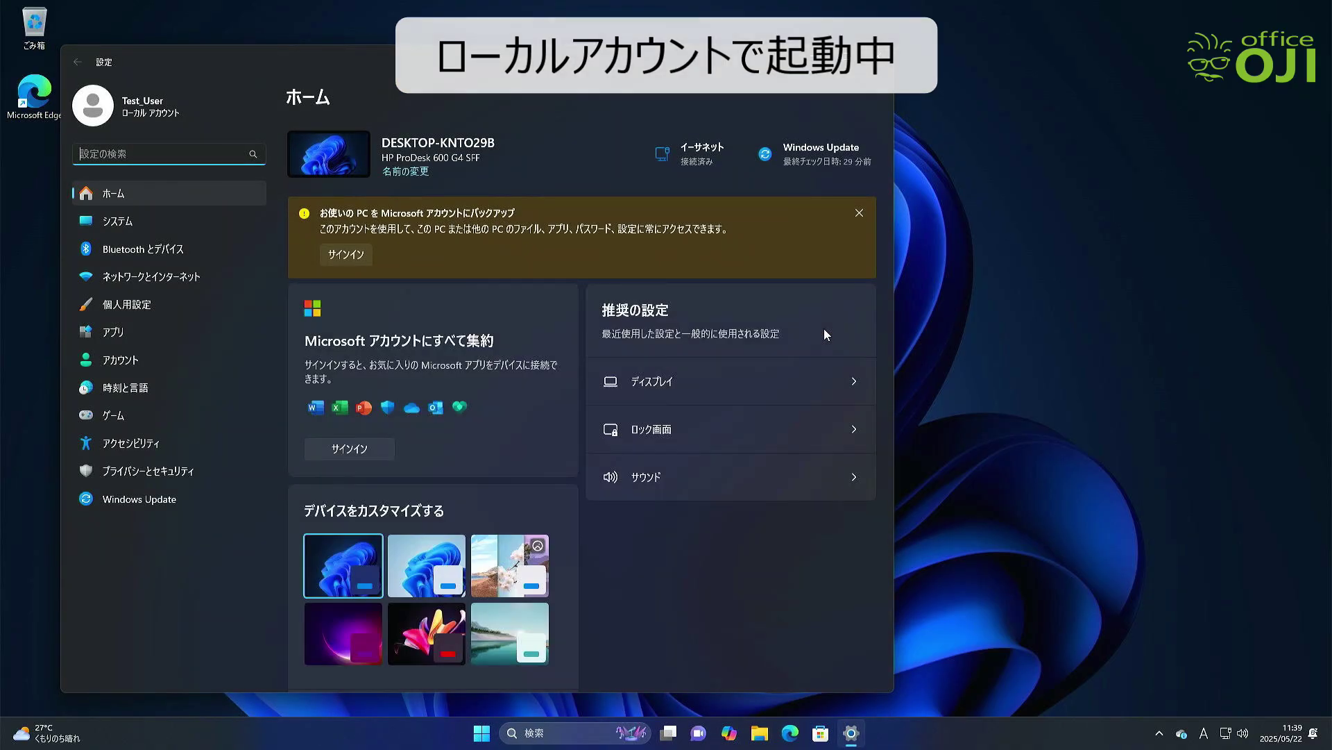
{"action": "left_click", "coordinate": [131, 361]}
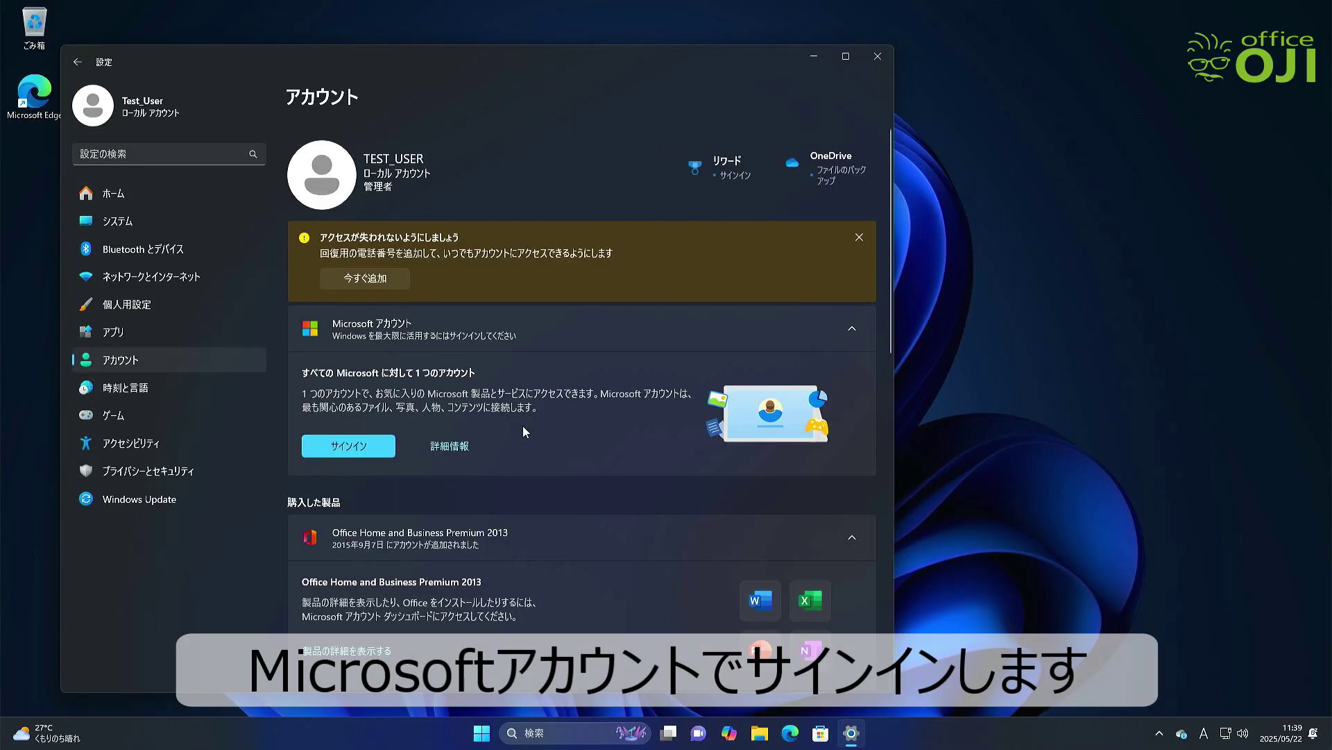
{"action": "scroll", "coordinate": [524, 432], "scroll_direction": "down", "scroll_amount": 5}
{"action": "left_click", "coordinate": [356, 506]}
Sign back in with the Microsoft account, then close Settings
{"action": "left_click", "coordinate": [769, 403]}
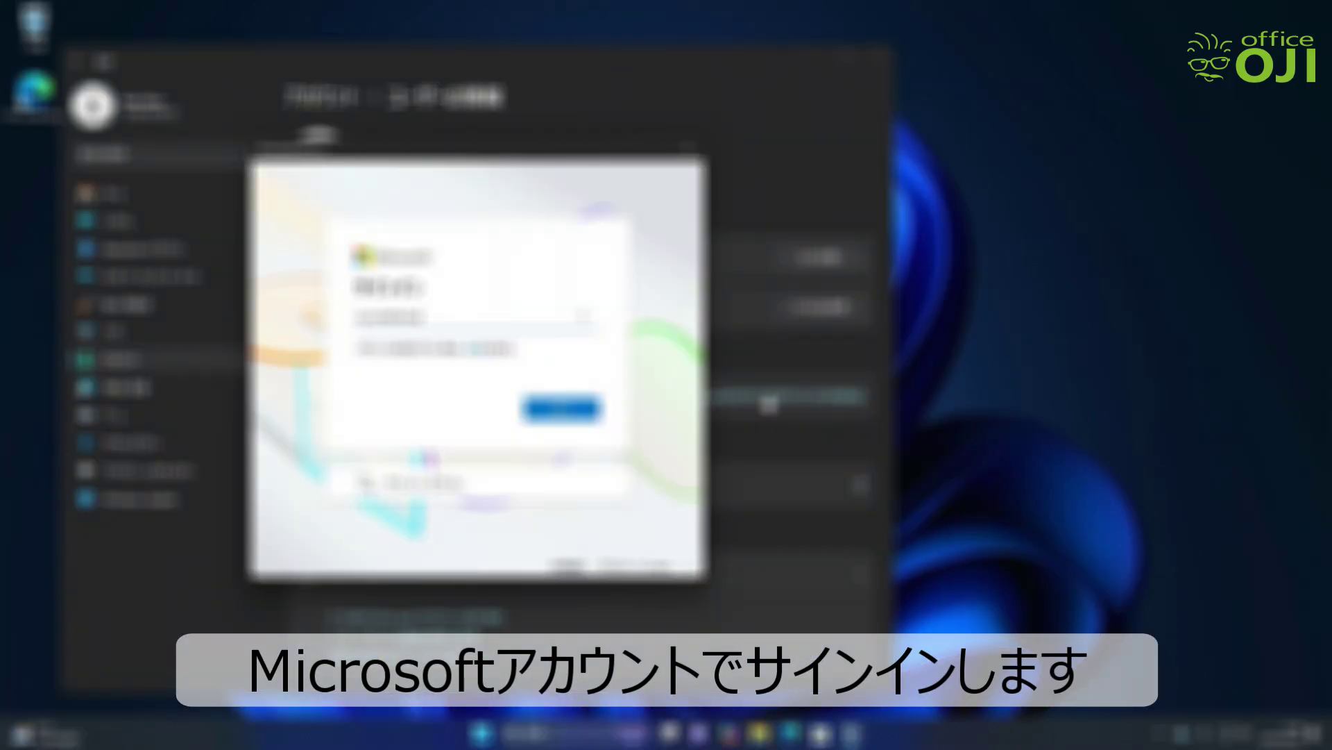
{"action": "left_click", "coordinate": [562, 409]}
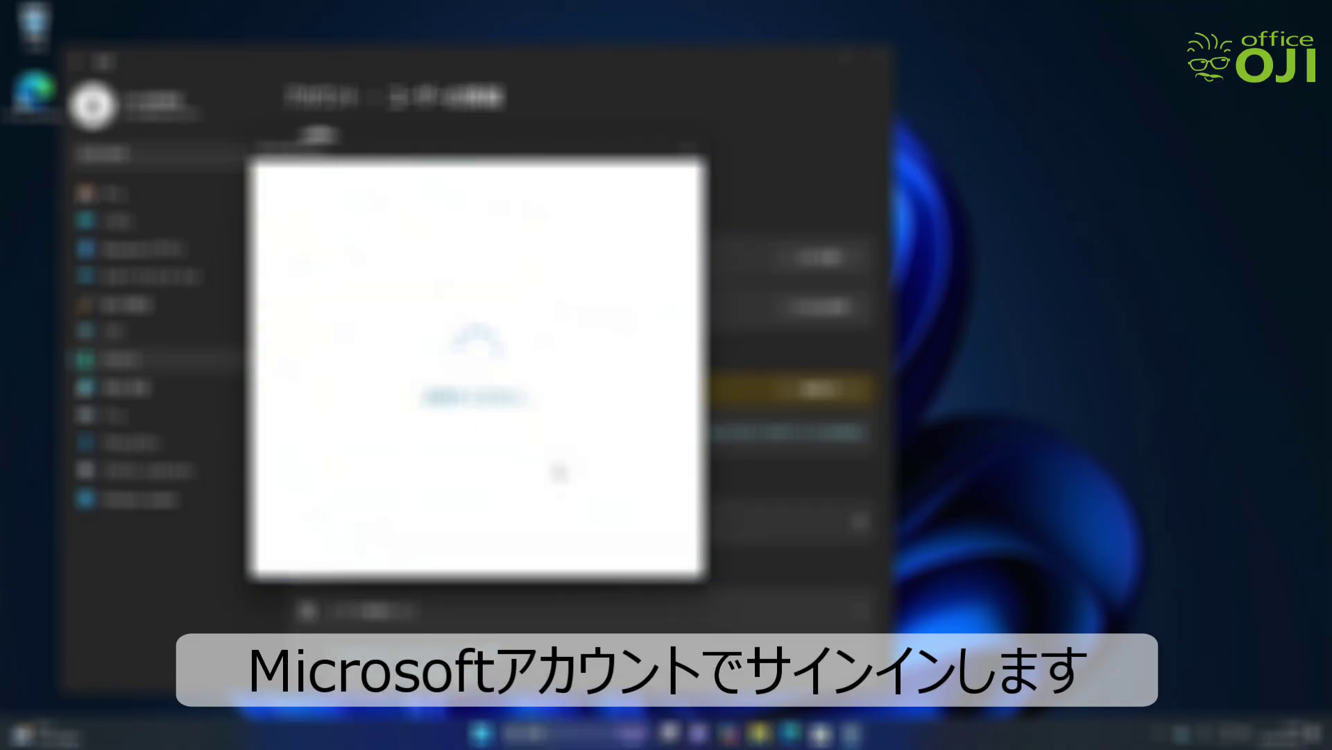
{"action": "left_click", "coordinate": [410, 483]}
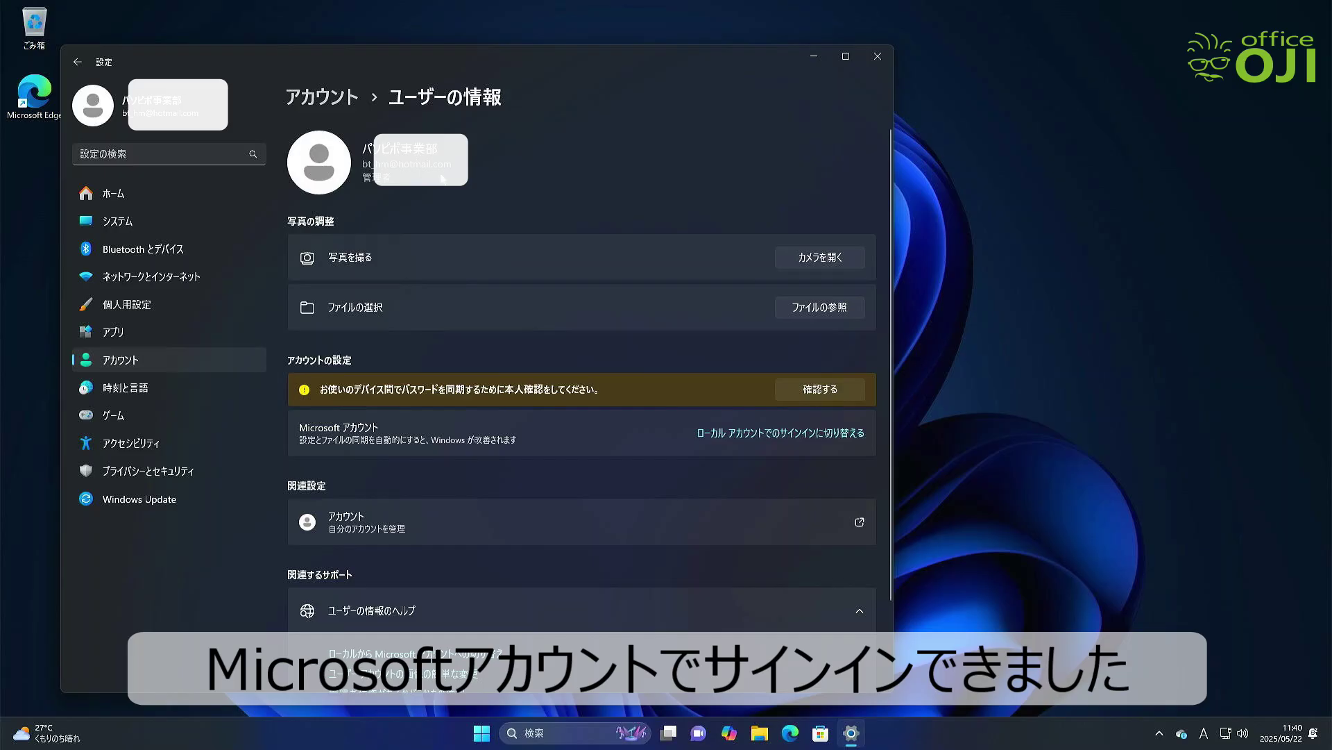
{"action": "left_click", "coordinate": [877, 57]}
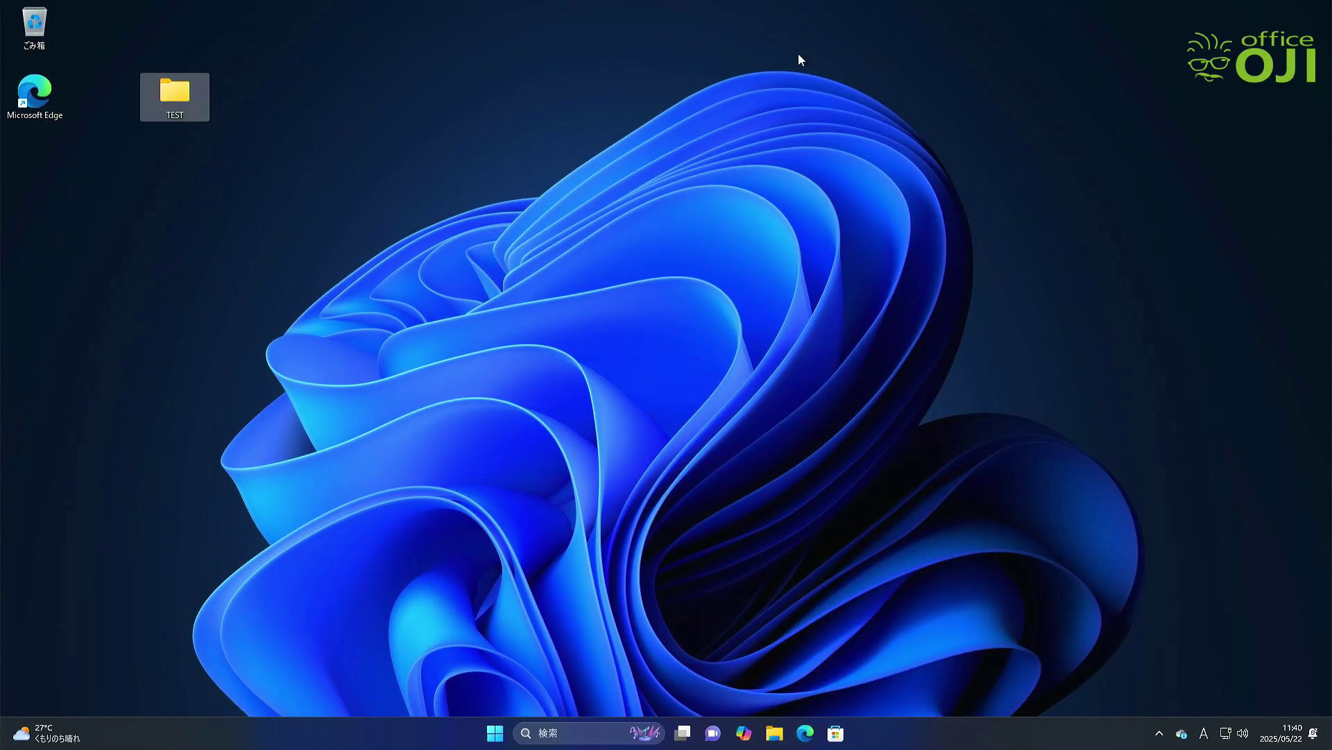